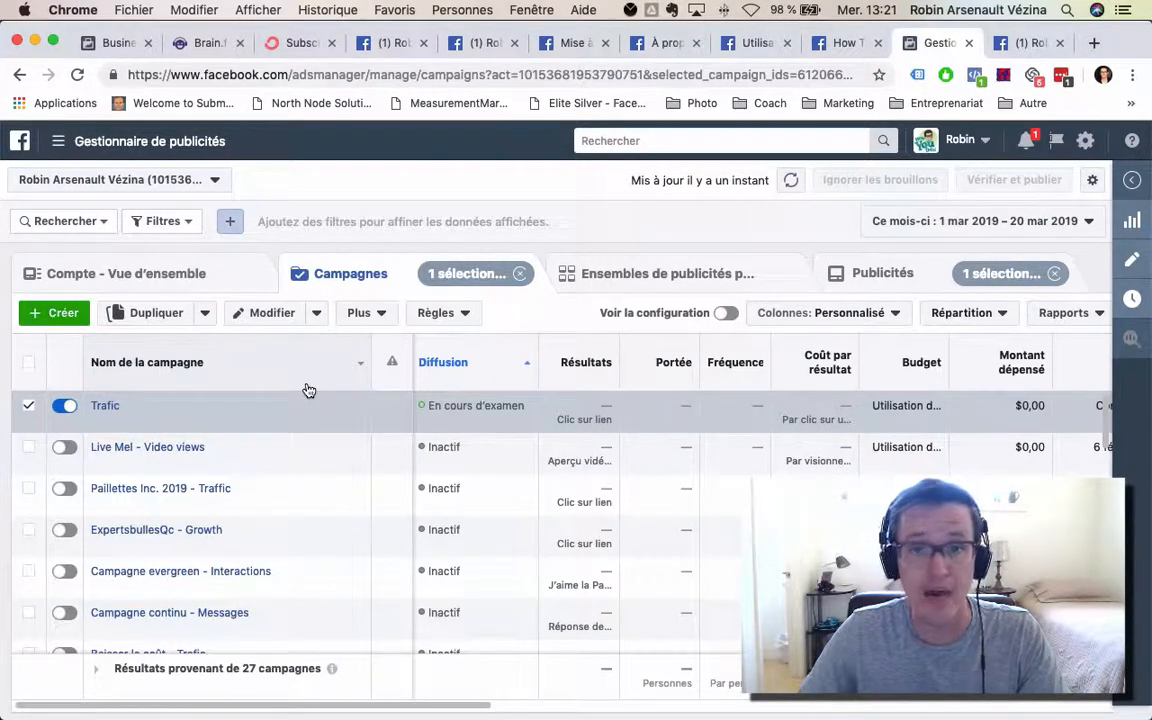
Open the Trafic campaign, select its FR - 18+ and CA - 18+ ad sets, and display their ads
click(100, 409)
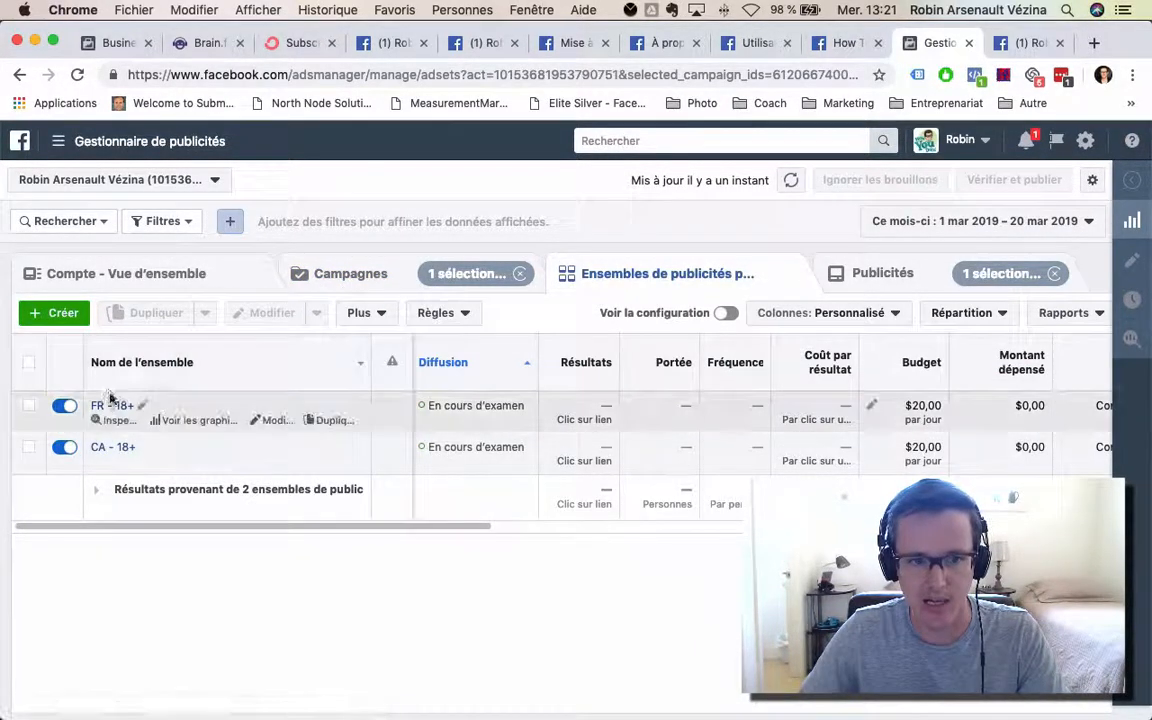
click(28, 405)
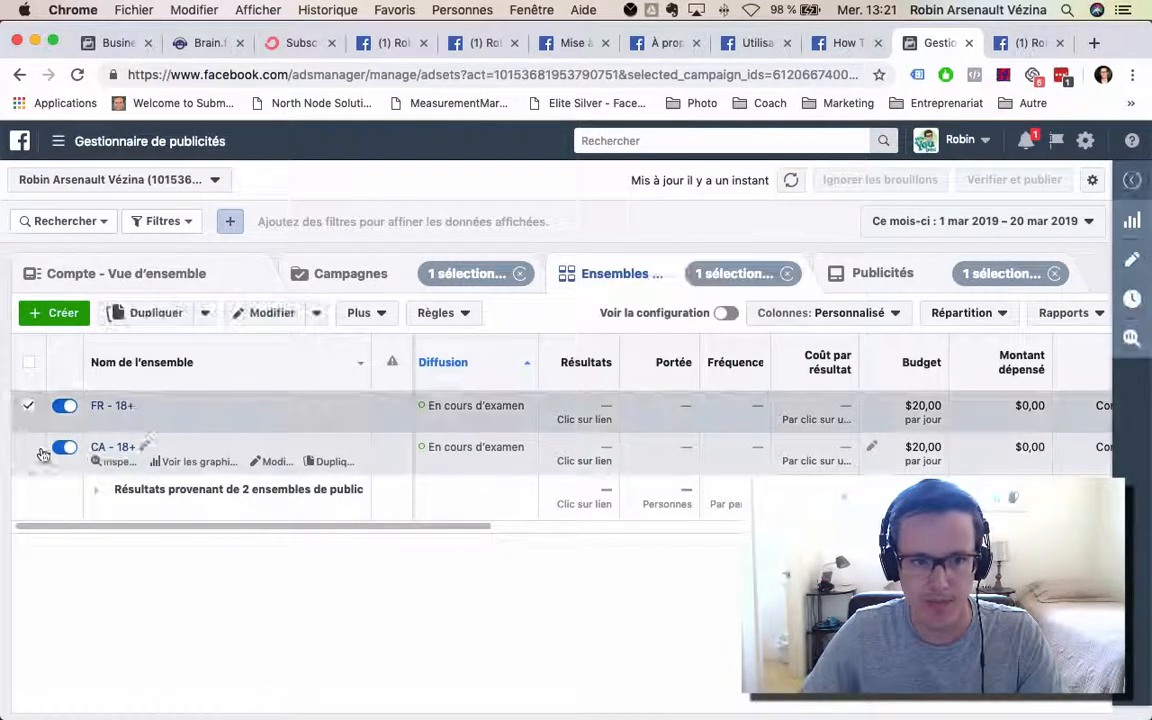
click(40, 451)
click(869, 280)
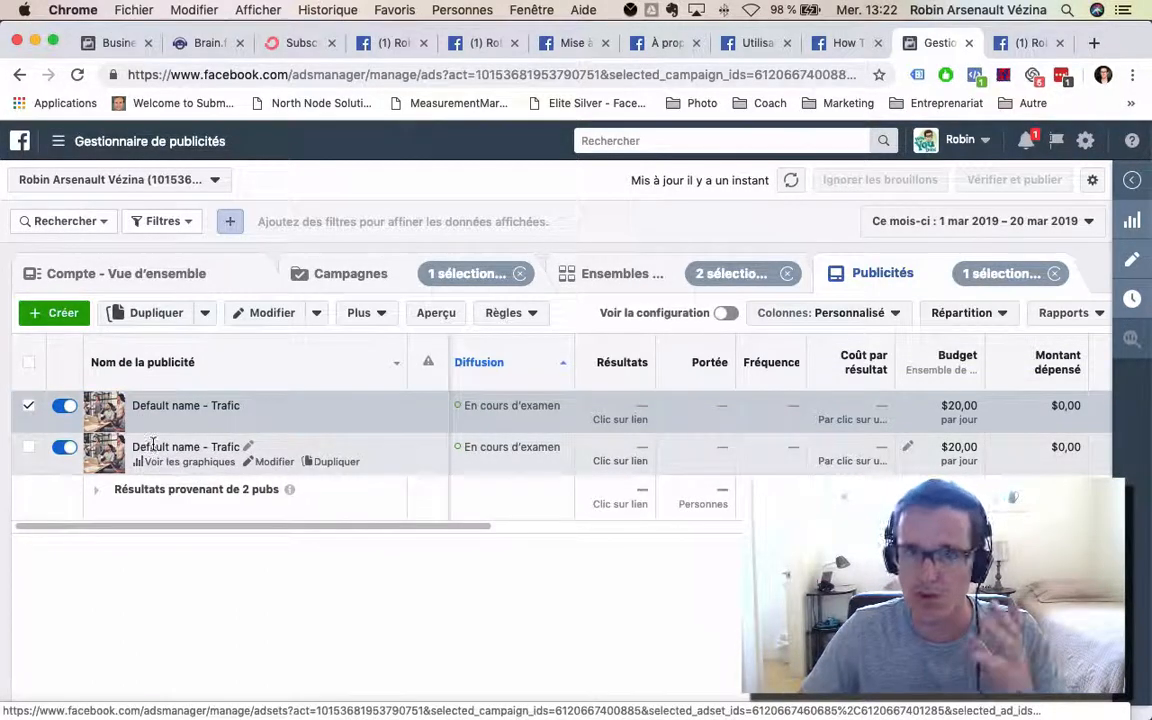
Preview only the second Default name - Trafic ad and open its Facebook post with comments
click(30, 407)
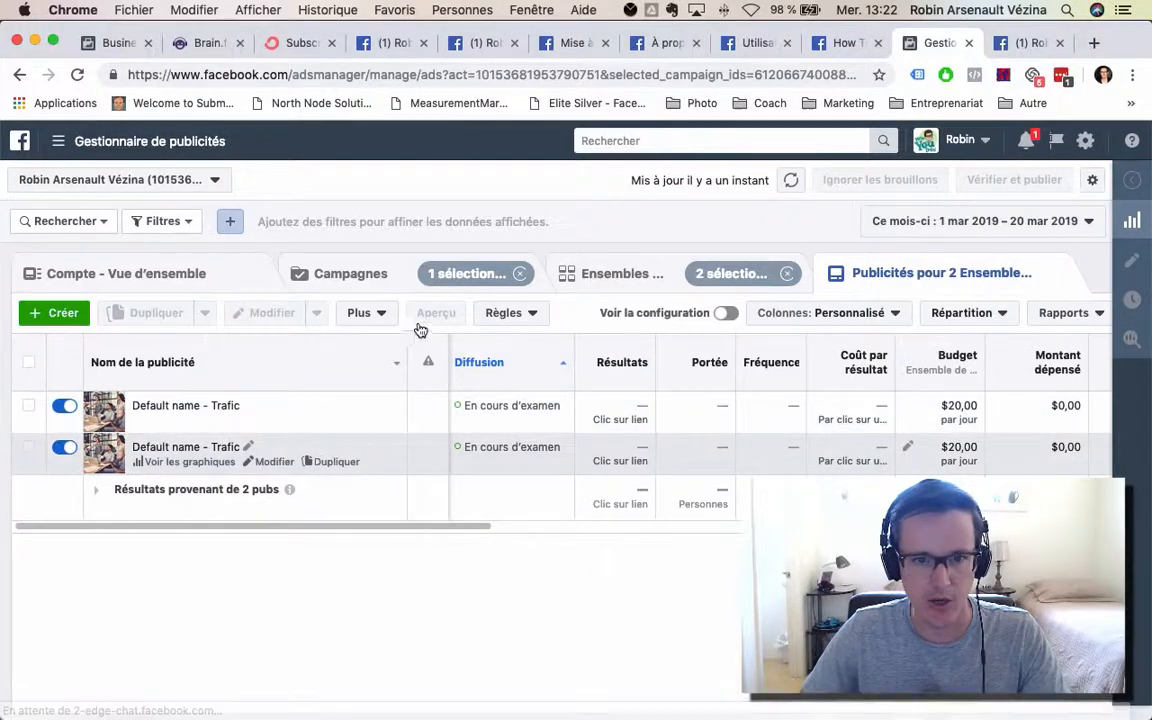
click(434, 319)
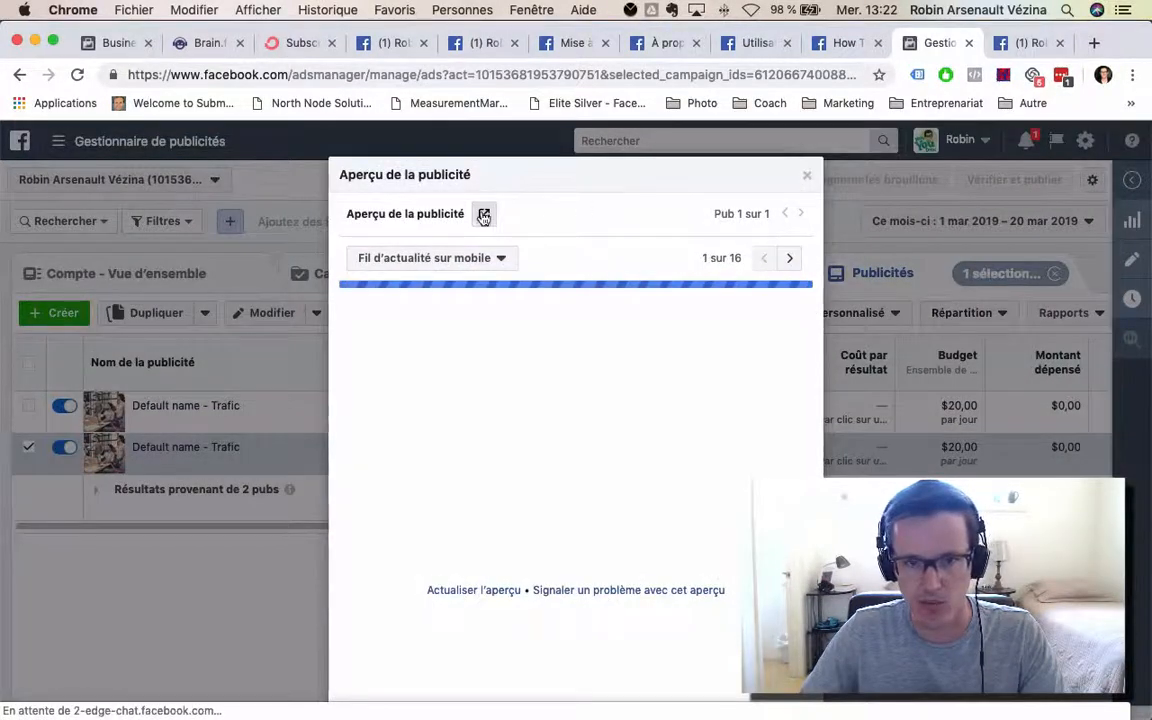
click(483, 213)
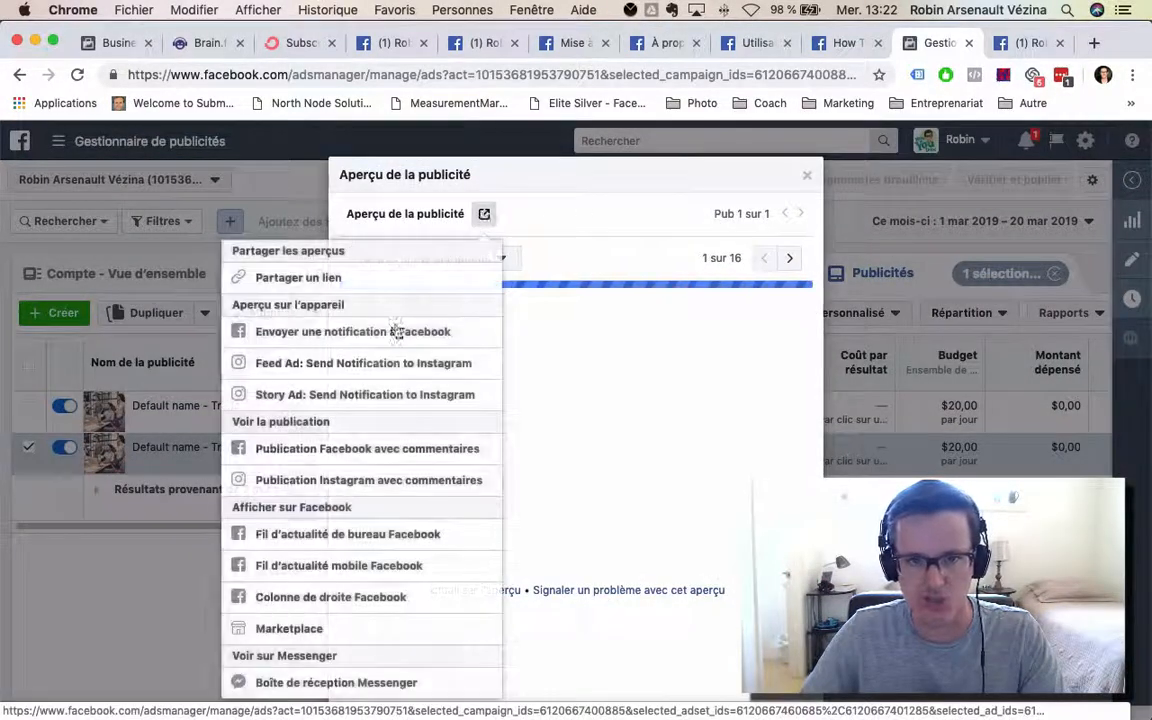
click(326, 449)
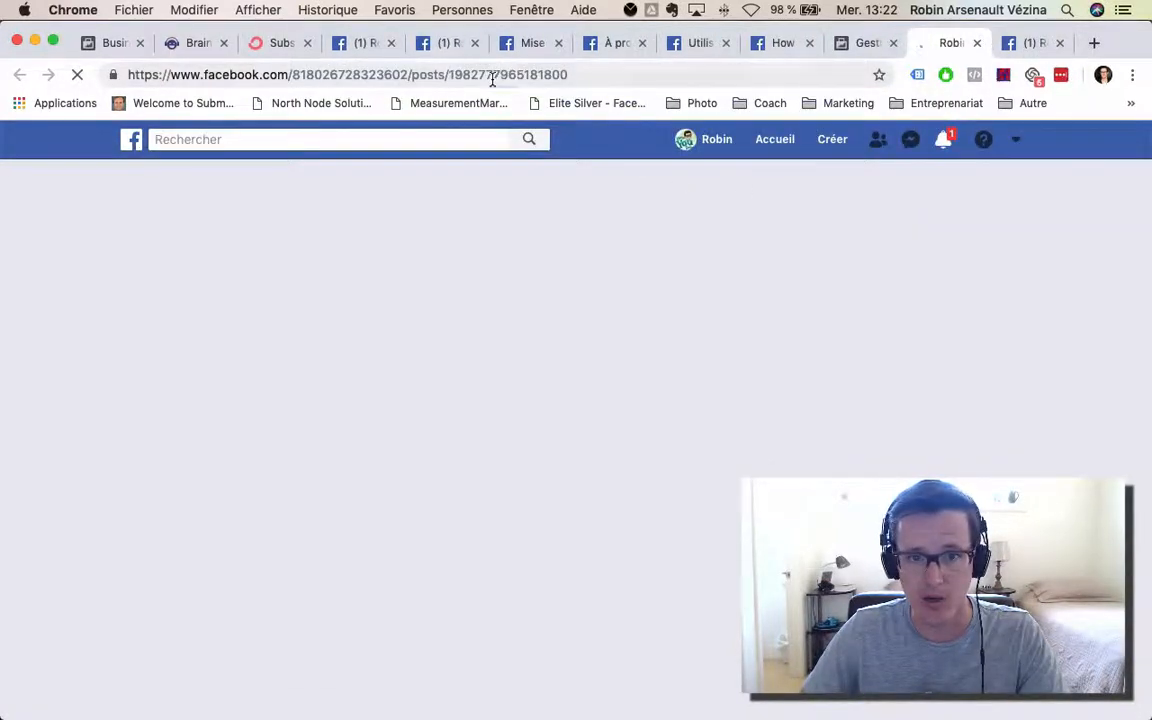
Examine the post ID at the end of the page address, then the post's text, image and comment area
drag(449, 75, 535, 155)
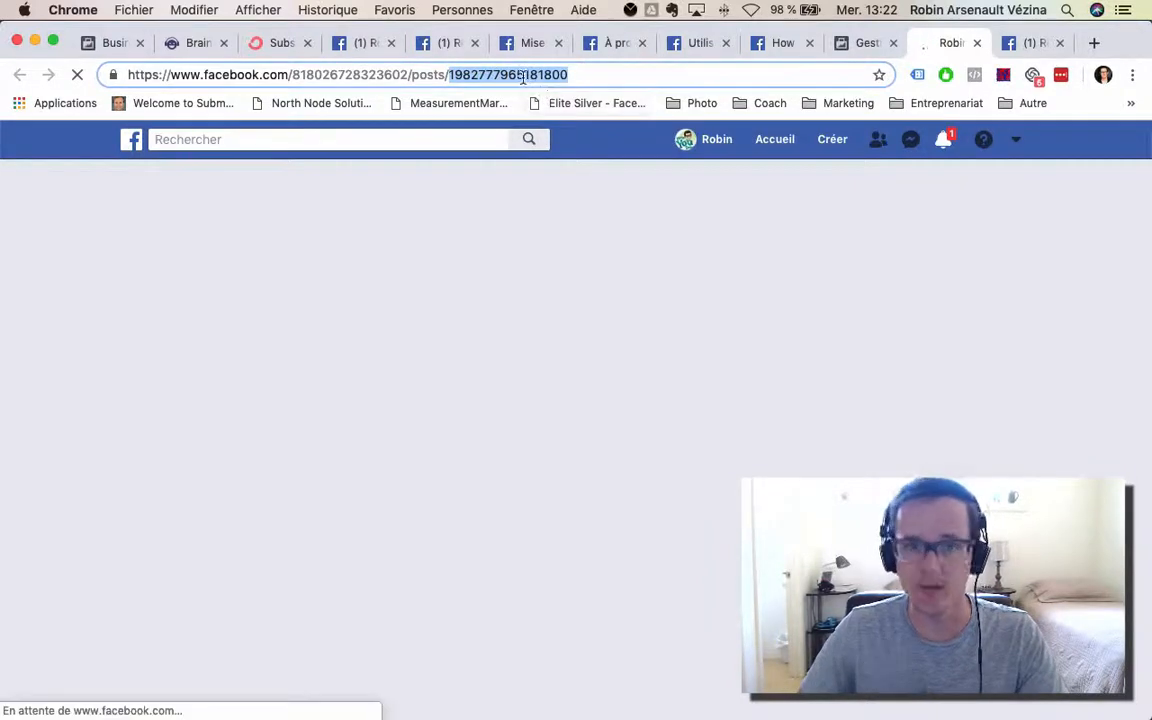
click(361, 75)
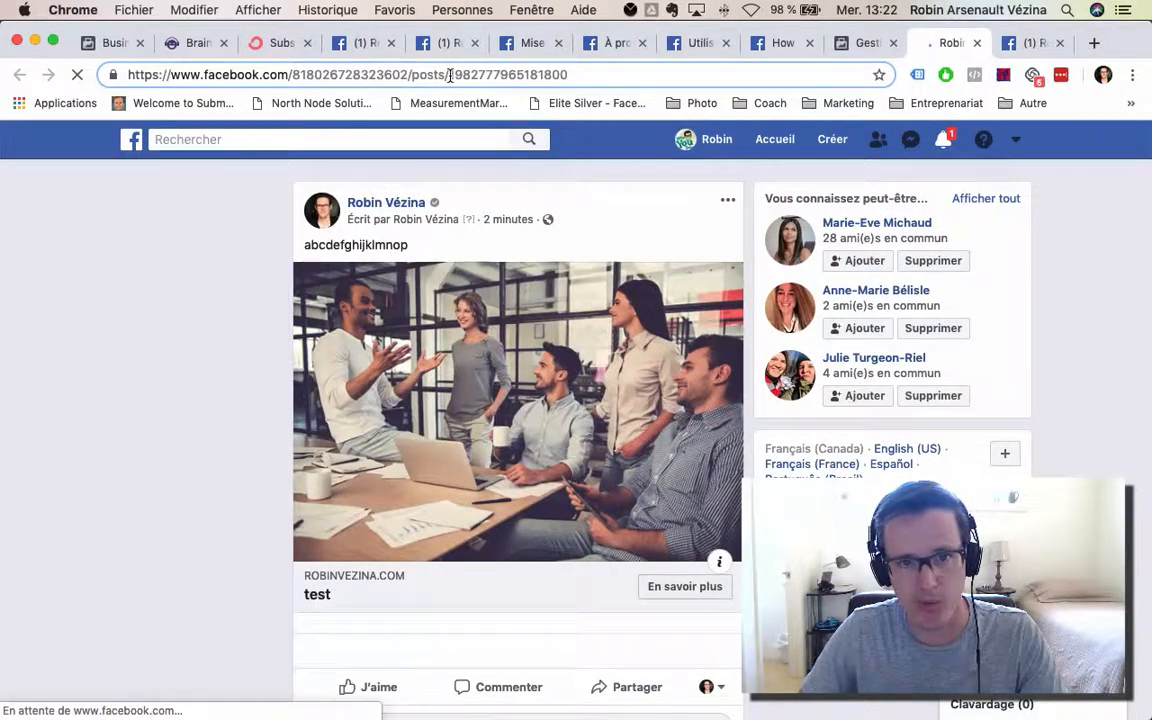
mouse_move(450, 75)
mouse_down()
mouse_move(617, 75)
mouse_move(449, 75)
mouse_up()
click(569, 75)
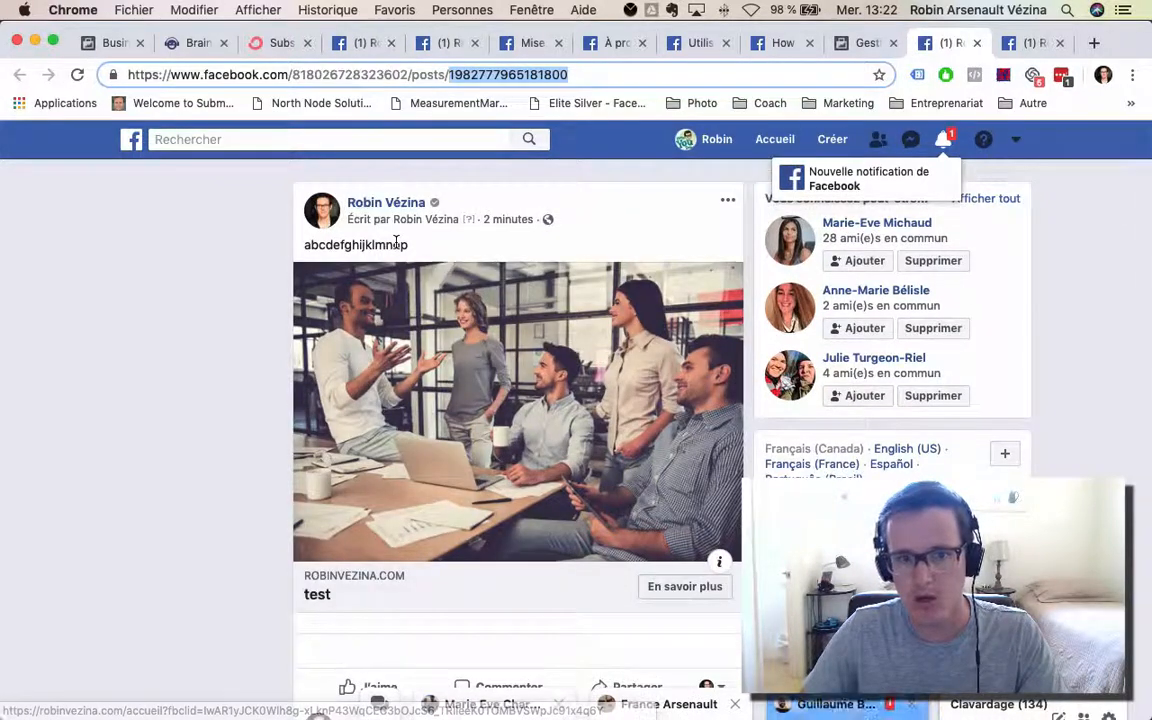
drag(302, 244, 409, 245)
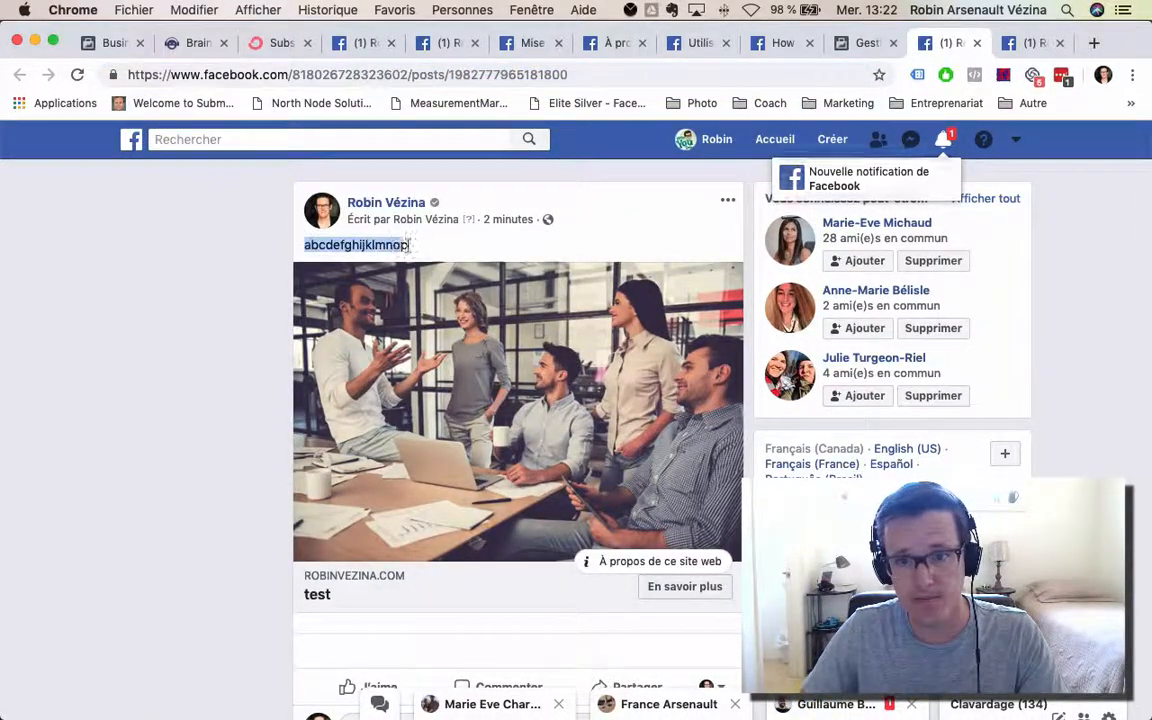
click(344, 247)
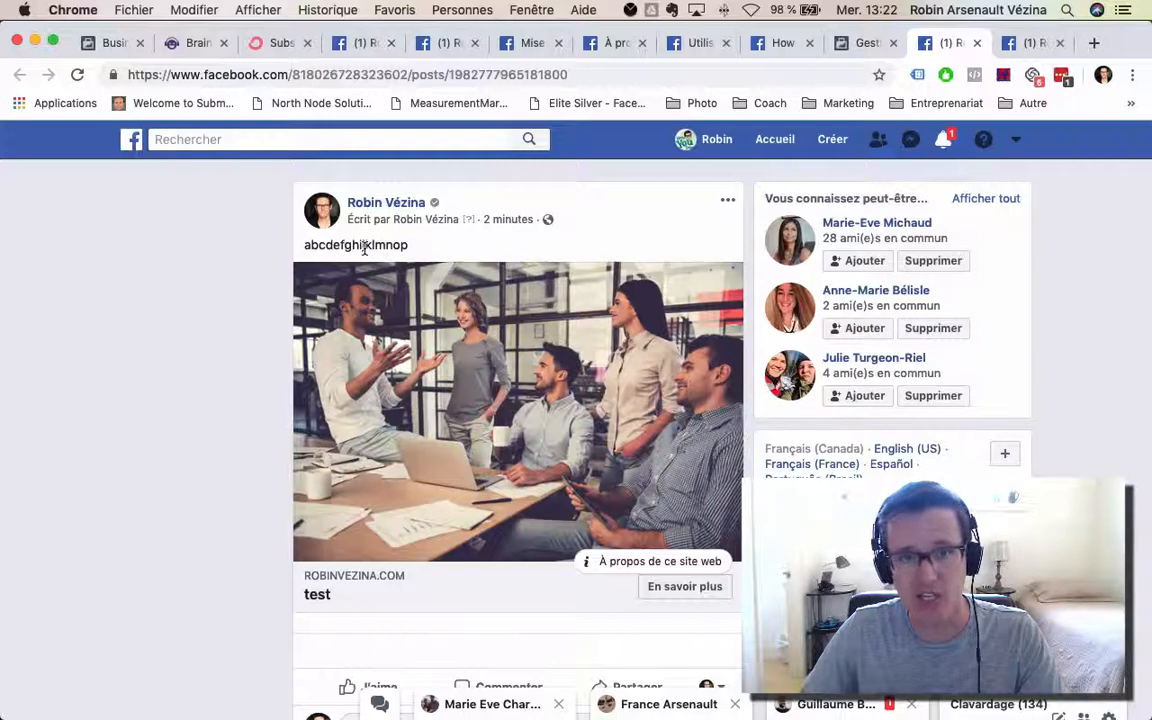
drag(403, 245, 295, 282)
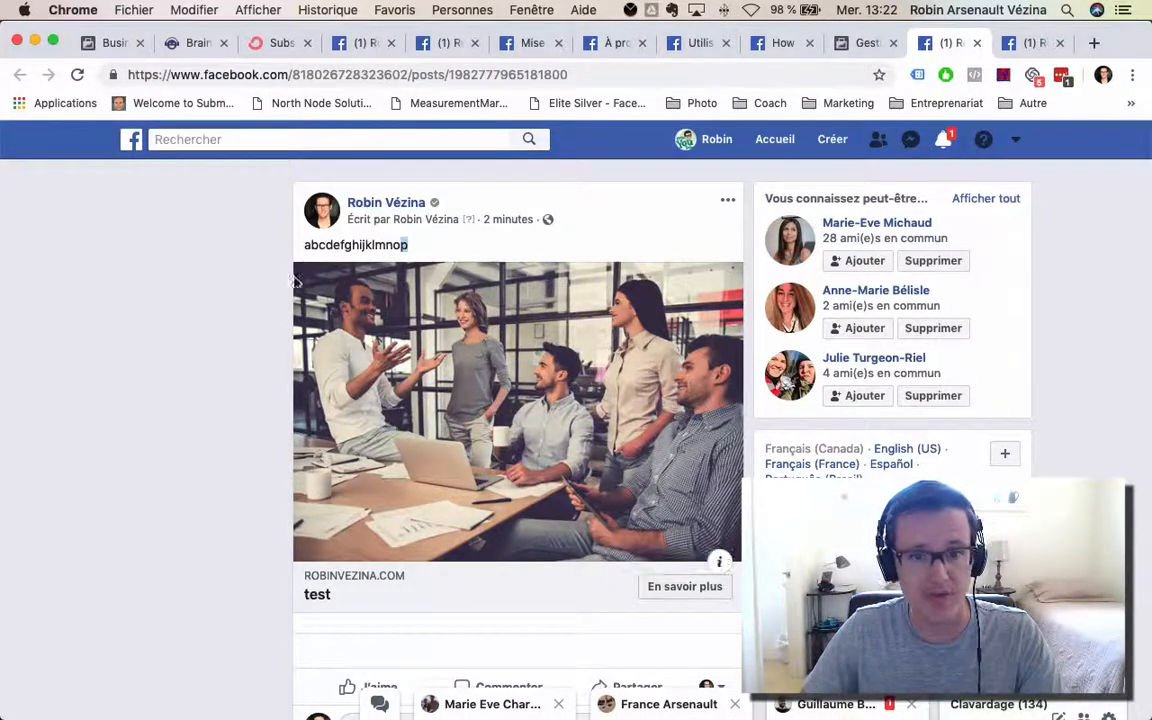
scroll(340, 420, down, 2)
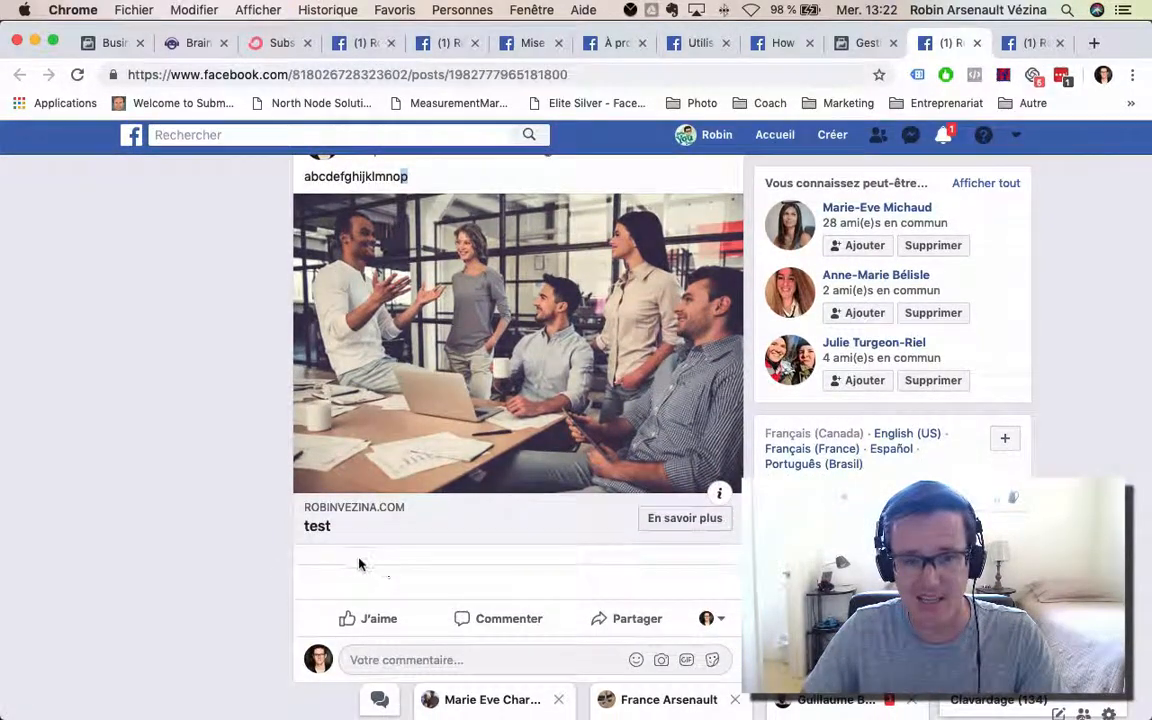
scroll(360, 565, up, 2)
scroll(342, 560, down, 1)
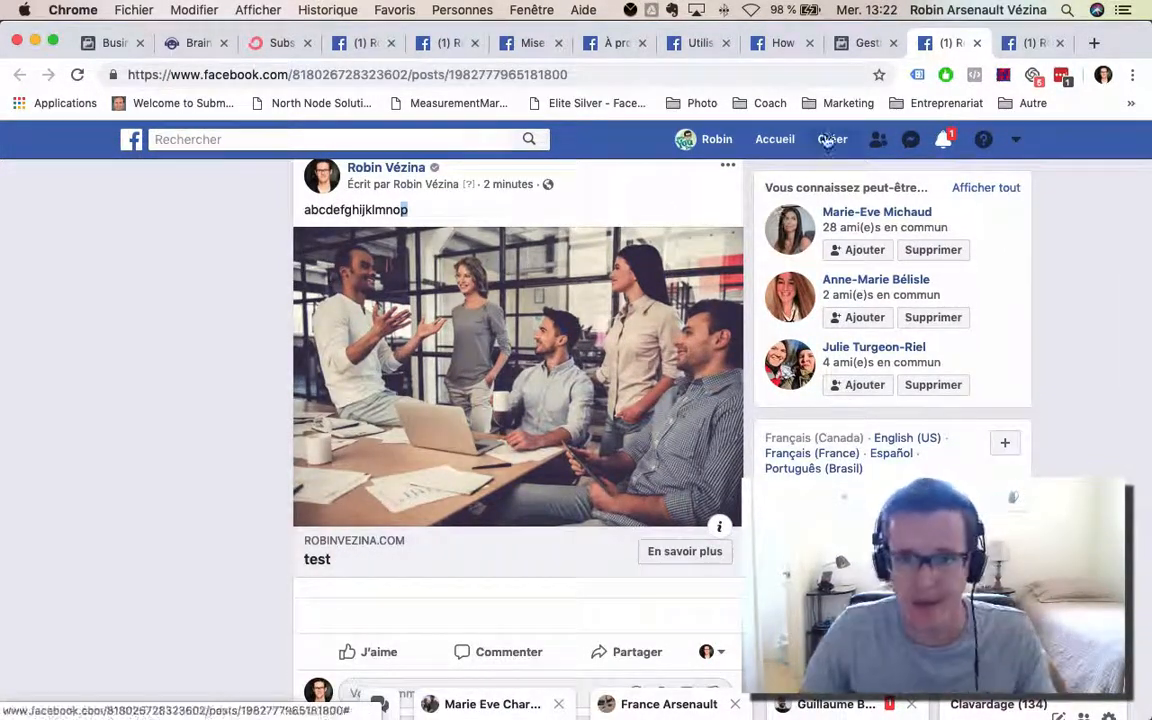
Return to the ads list, close the ad preview and select both Default name - Trafic ads
click(852, 46)
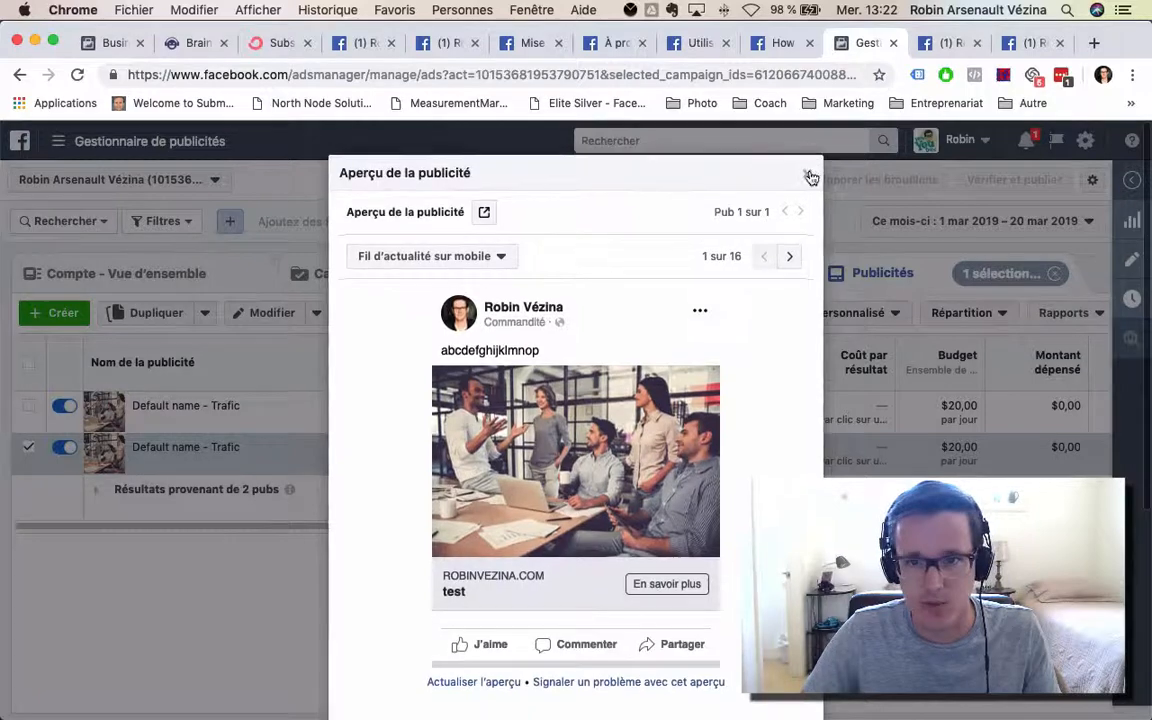
click(808, 176)
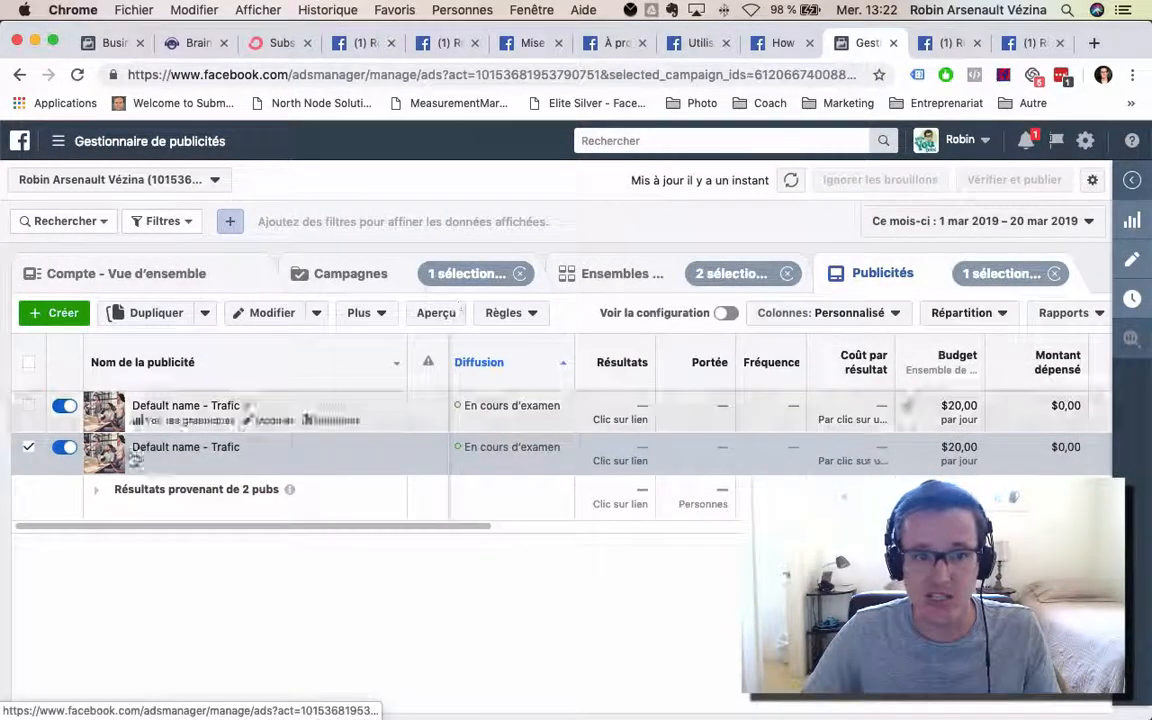
click(628, 278)
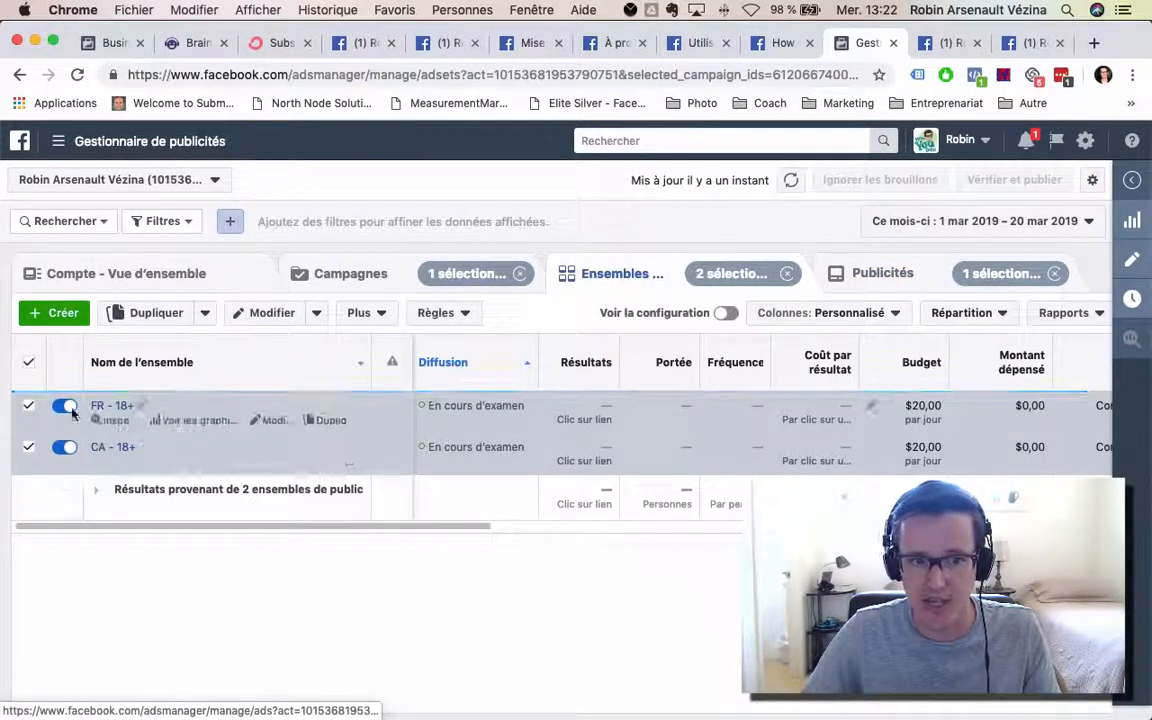
click(845, 273)
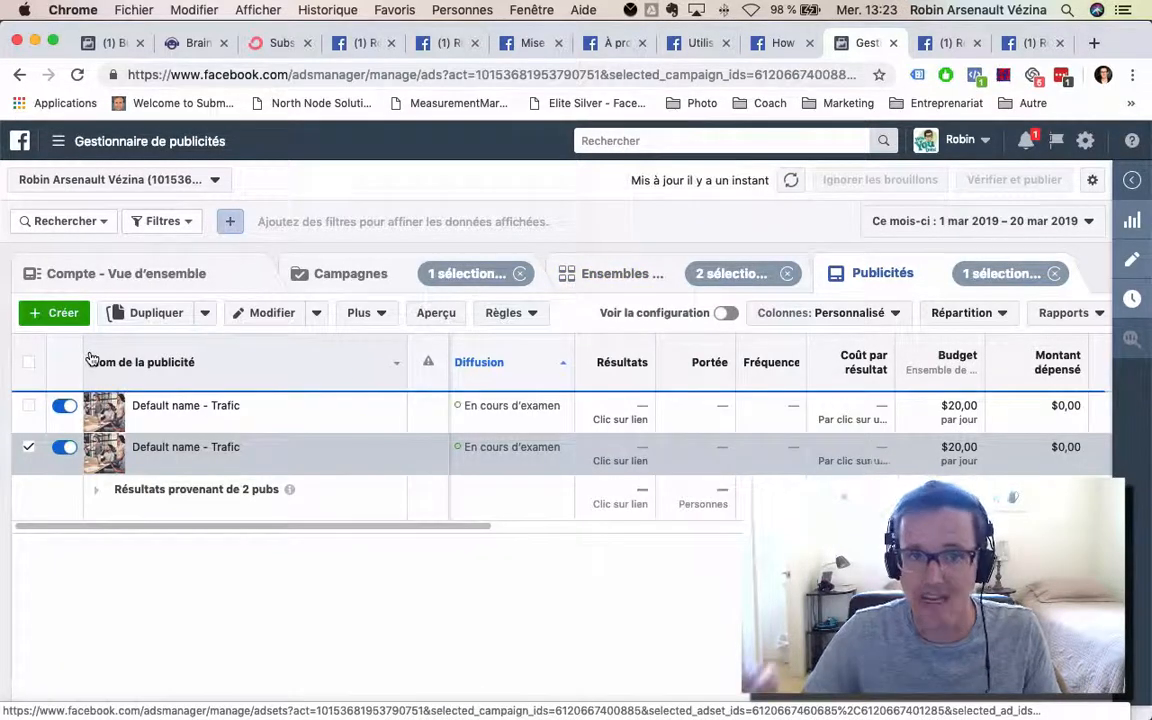
click(28, 410)
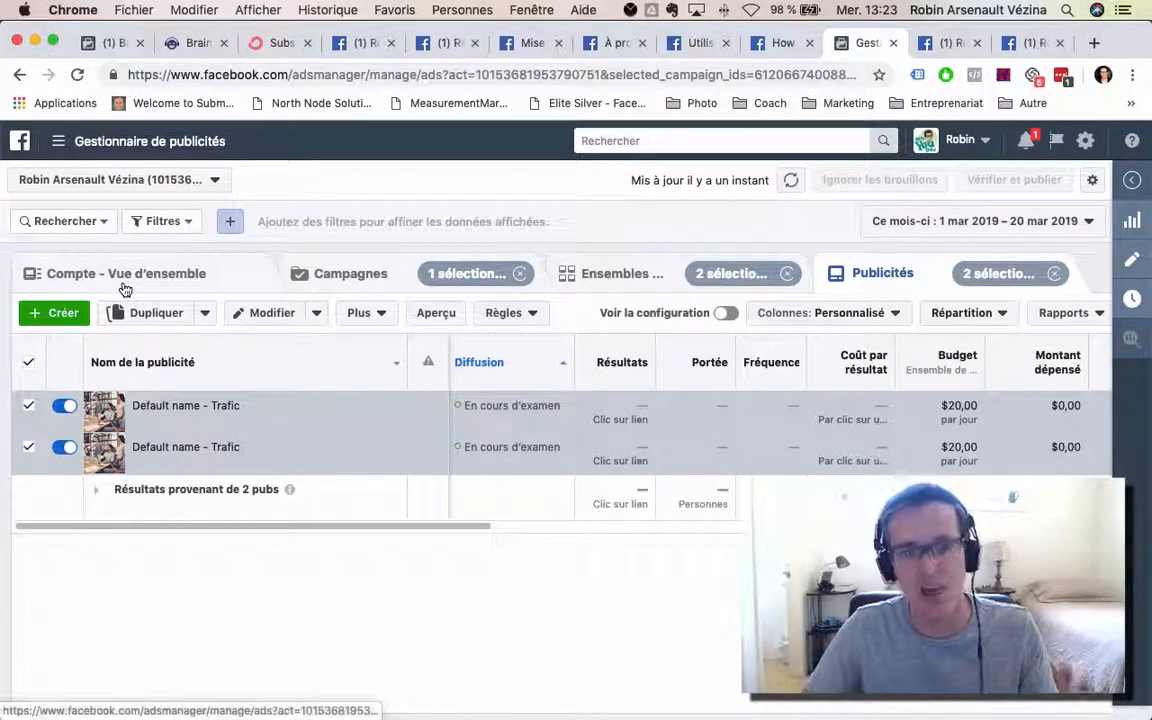
Open the two selected ads for editing together and set them to use an existing post
click(270, 313)
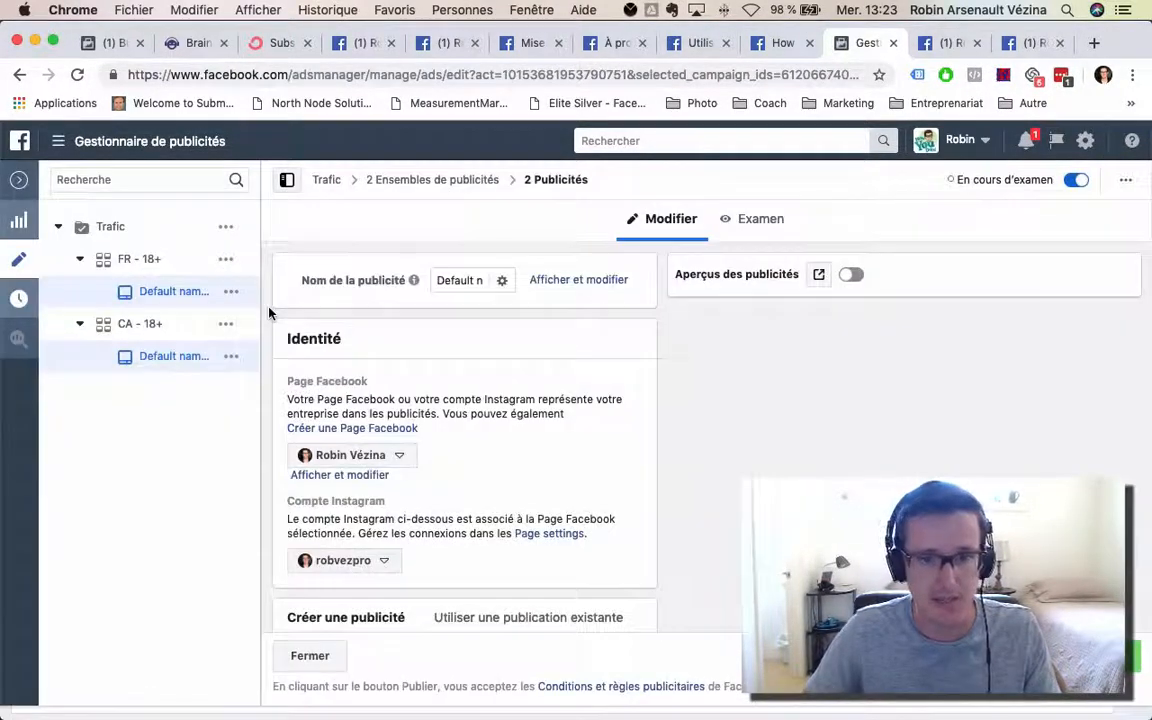
scroll(483, 326, down, 5)
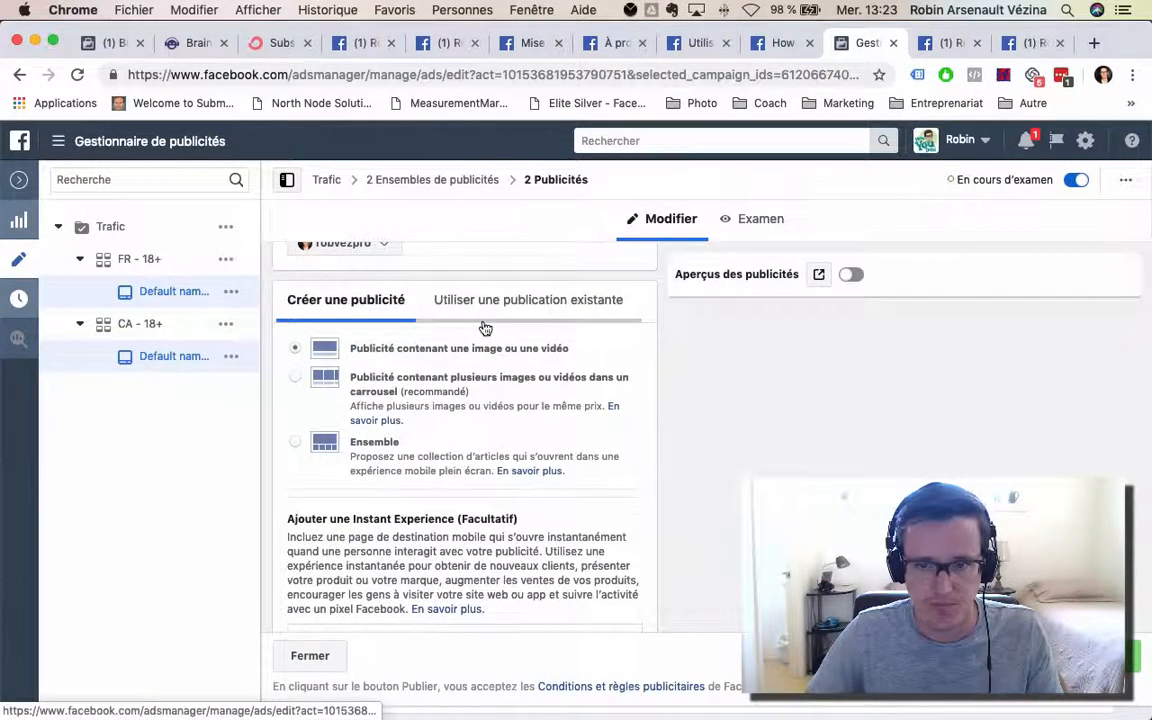
scroll(485, 328, up, 1)
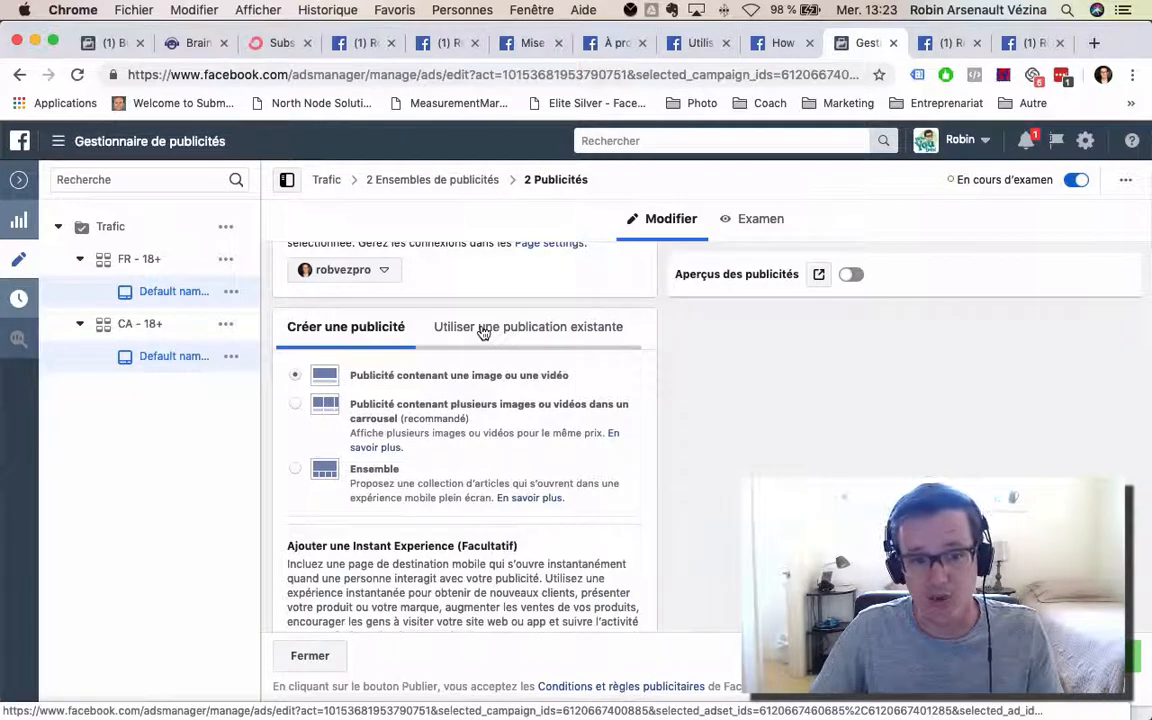
click(483, 330)
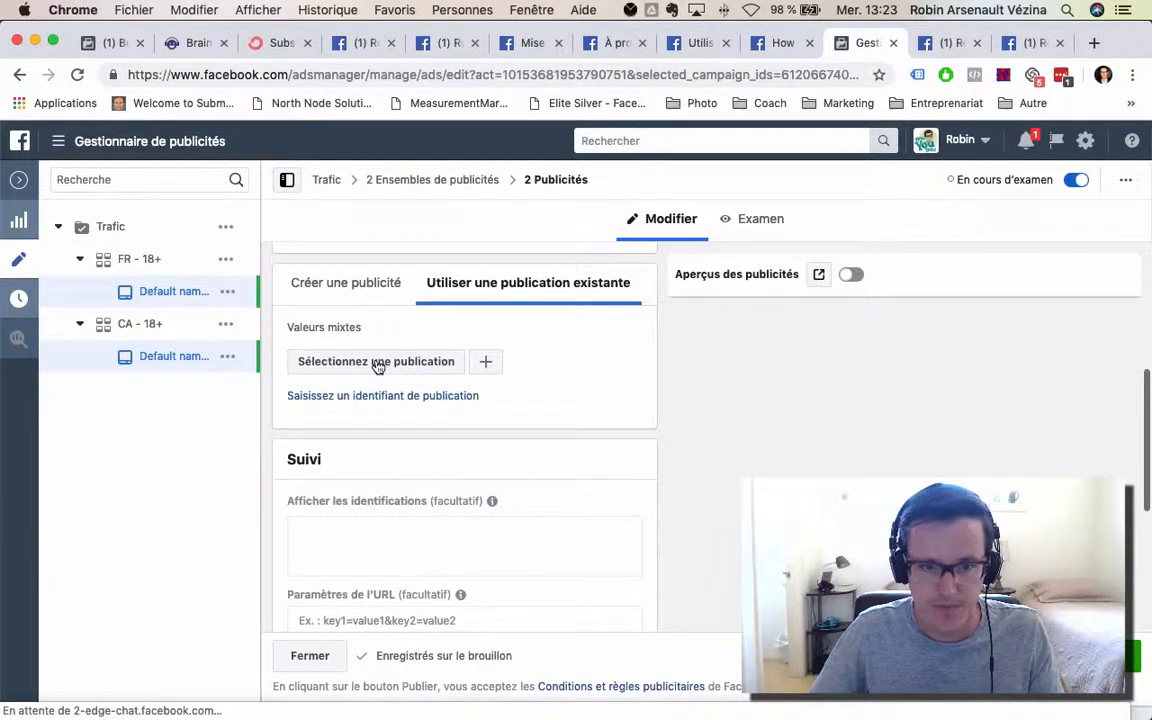
Choose the EP:112 Facebook post dated 14 March 2019 as the existing post for both ads
click(376, 362)
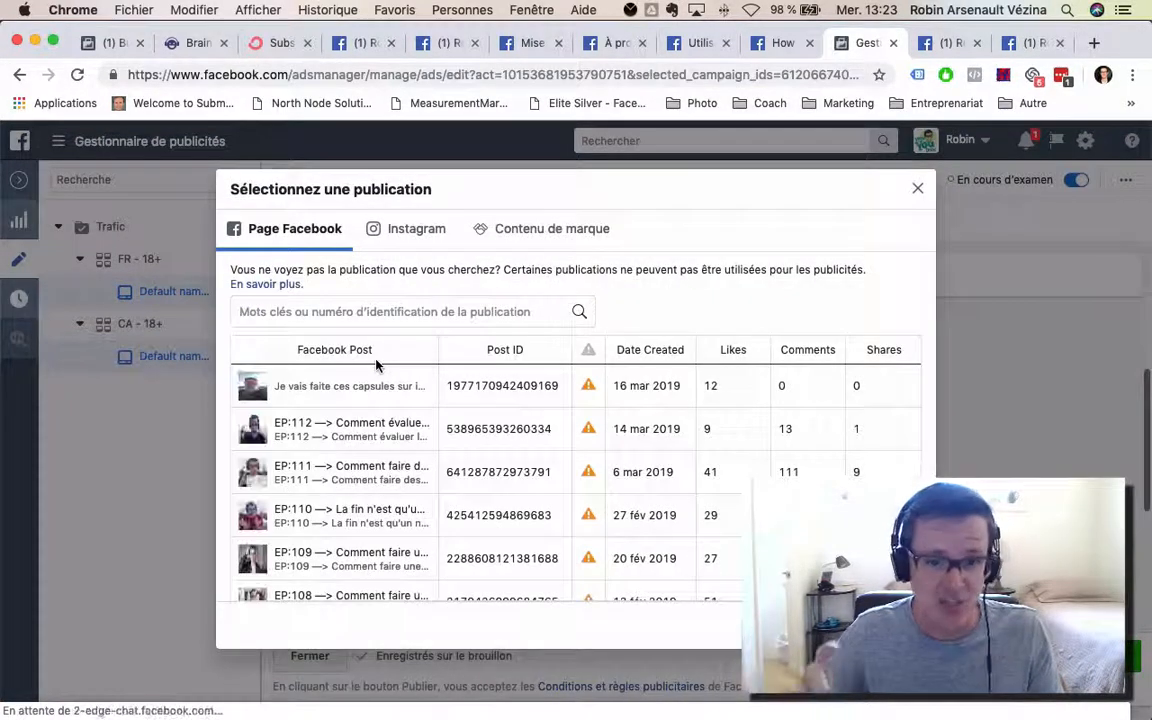
click(323, 438)
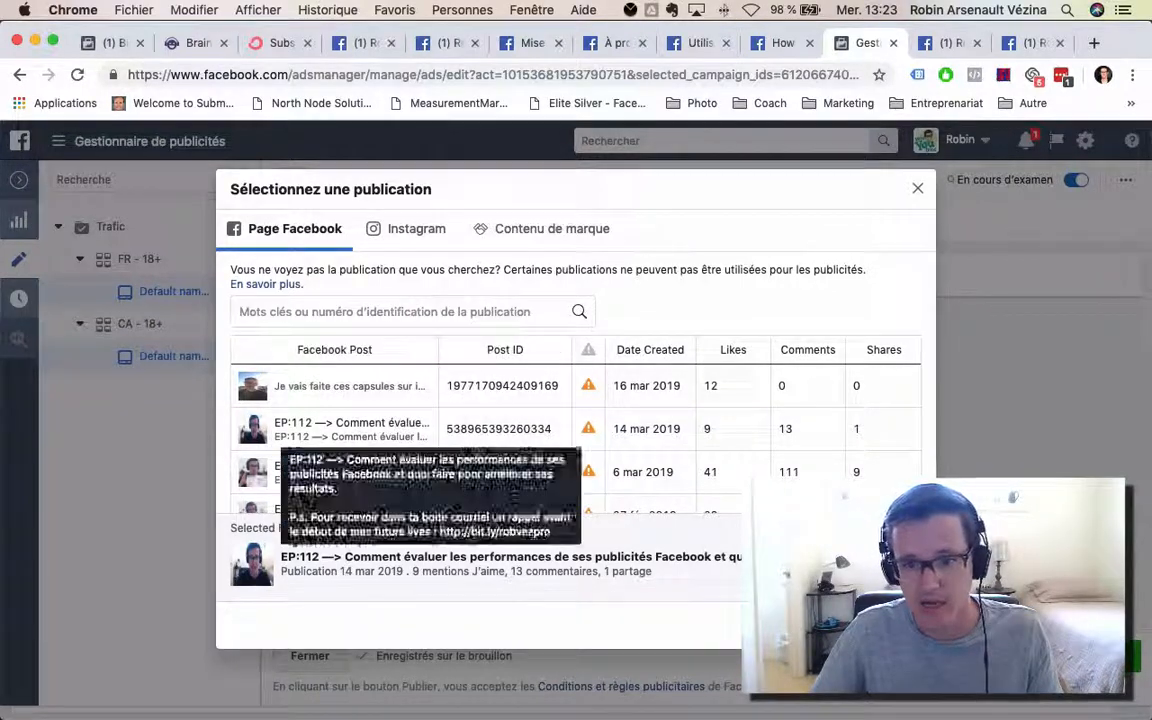
click(889, 625)
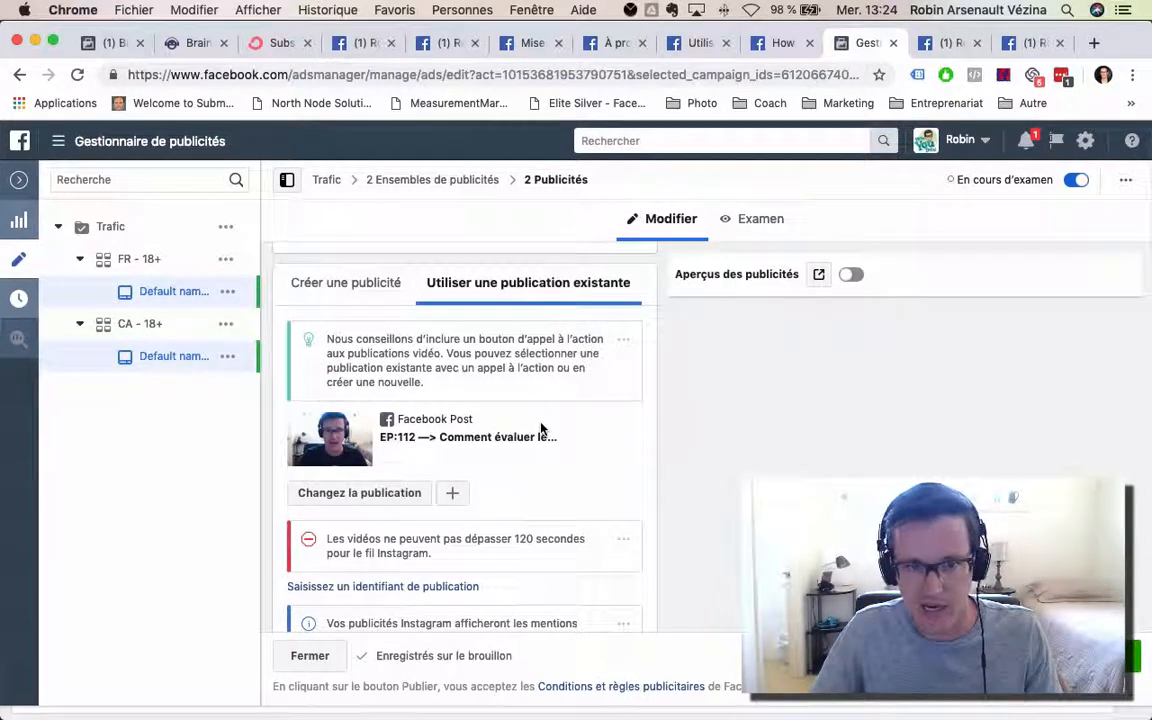
scroll(486, 379, down, 3)
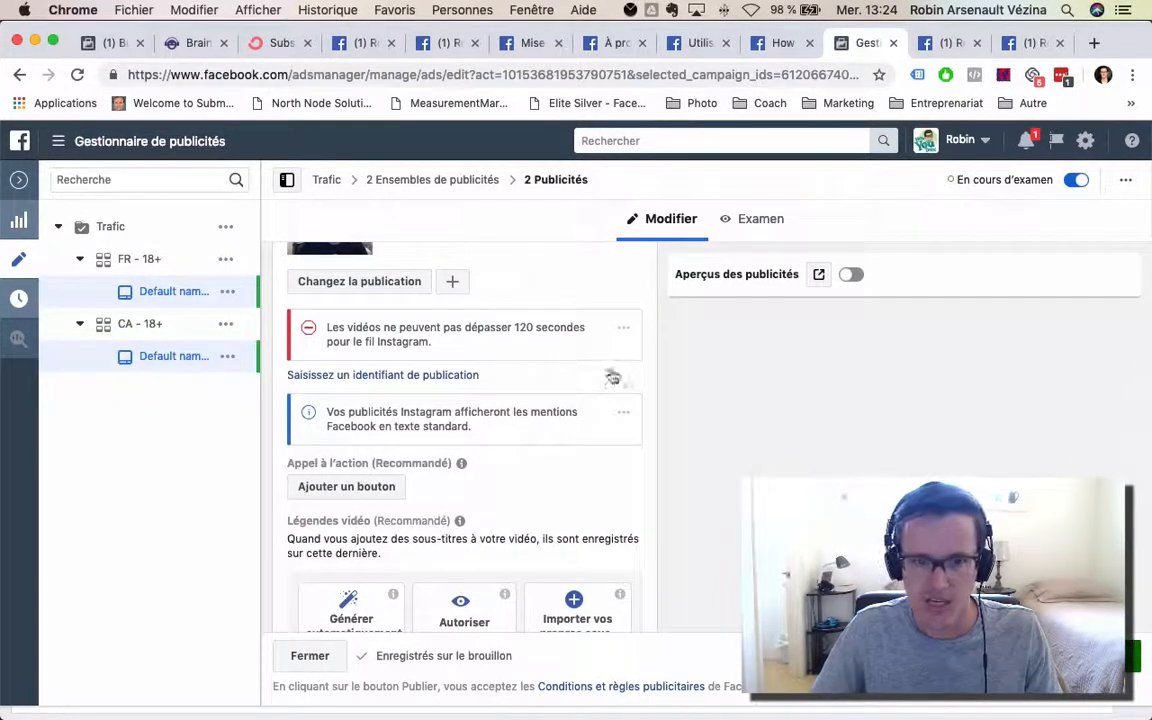
scroll(612, 377, up, 1)
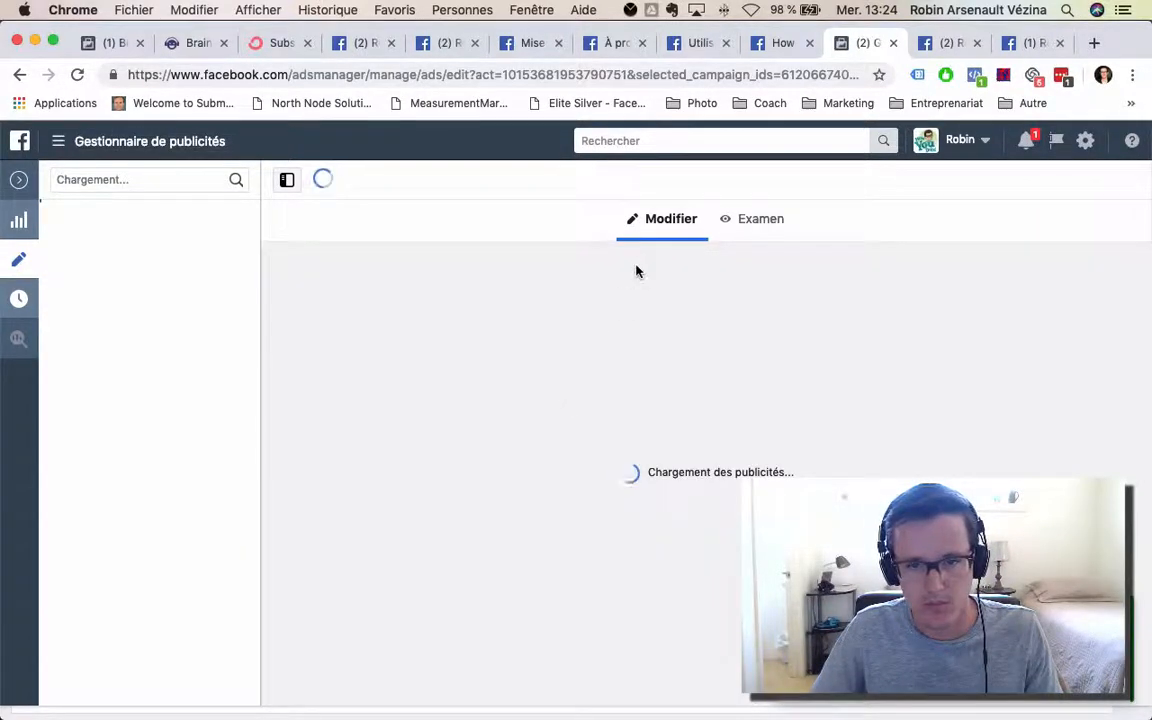
Edit the text of the ad's published Facebook post by removing "abc" from its beginning, and save the modification
click(957, 43)
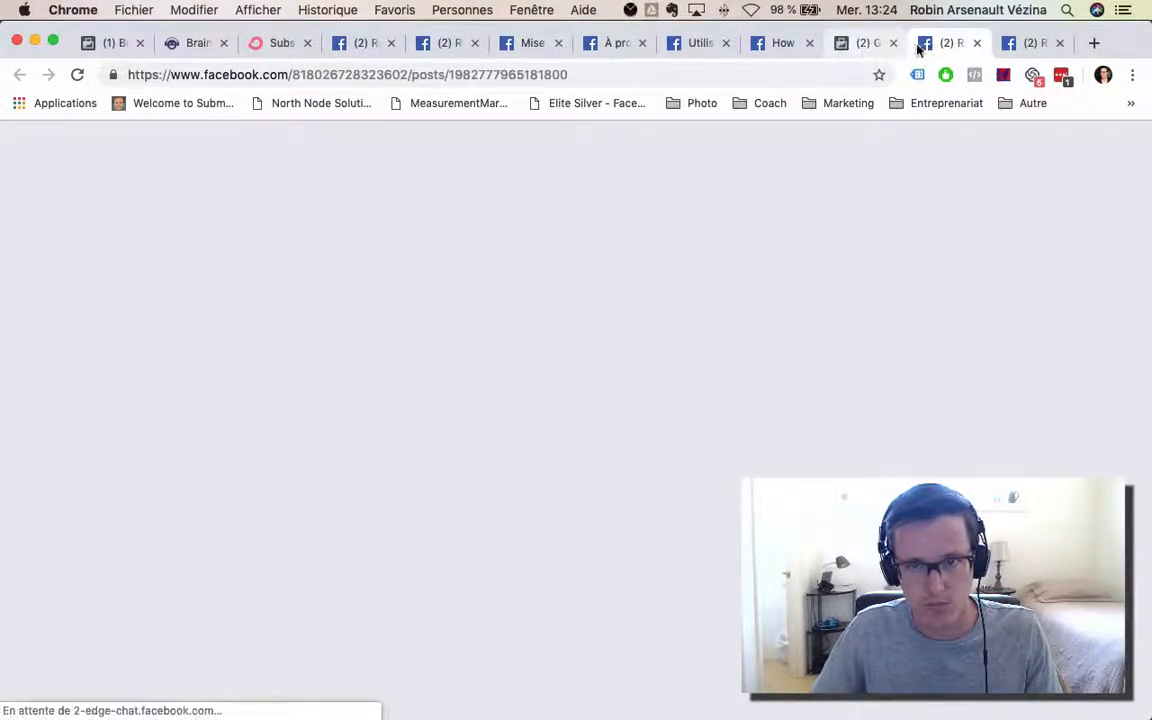
click(866, 43)
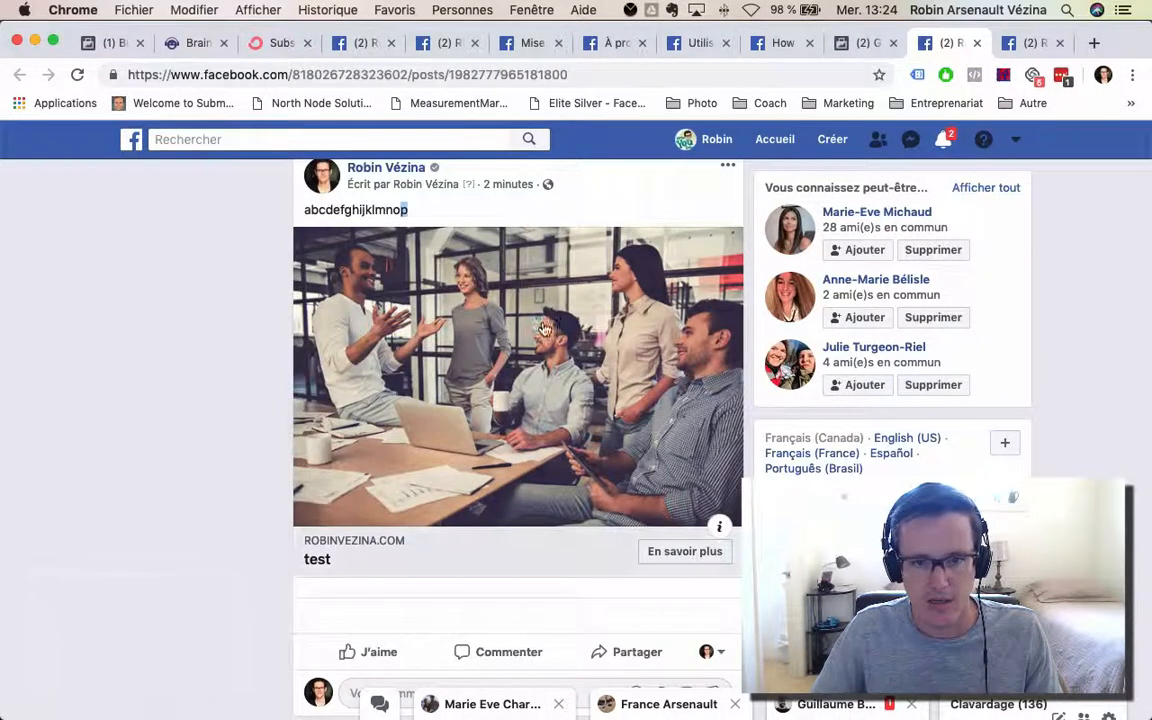
scroll(543, 328, up, 1)
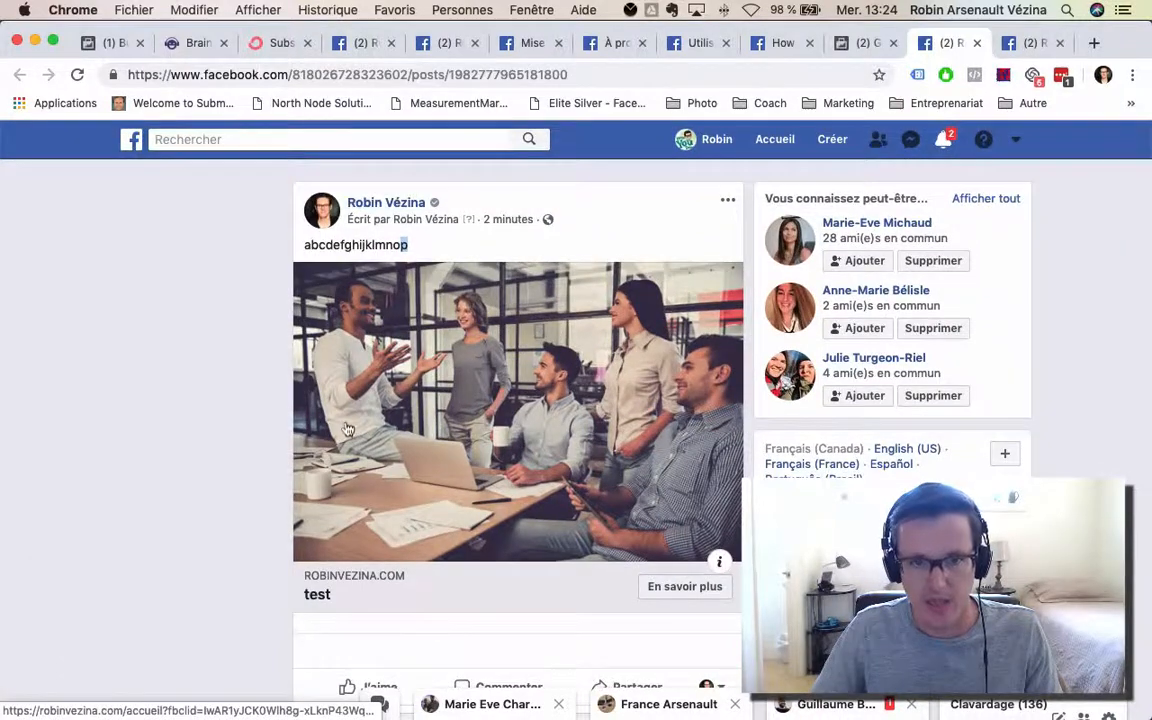
click(728, 201)
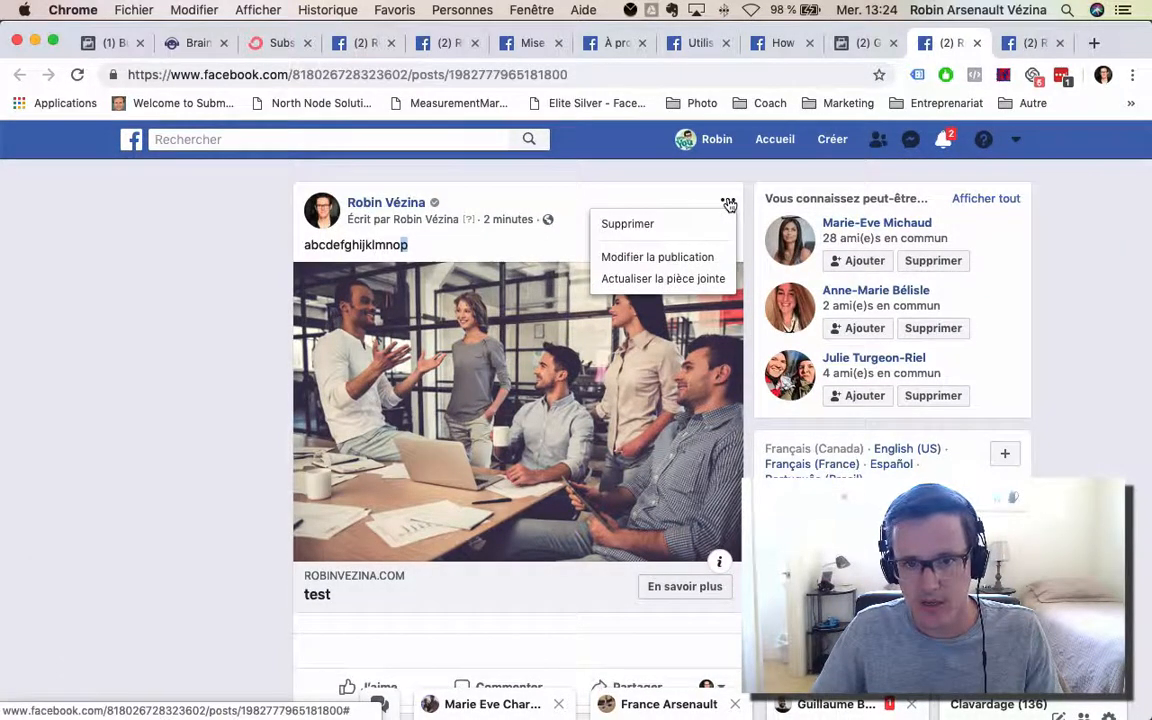
click(658, 257)
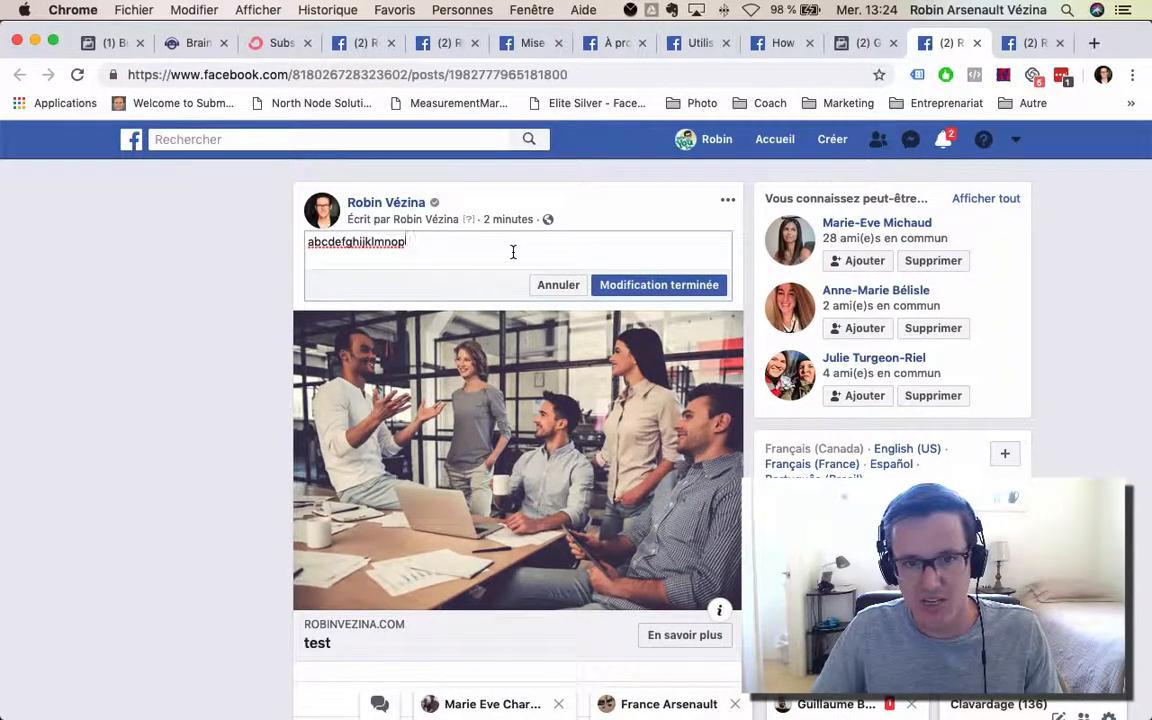
drag(427, 249, 249, 247)
click(350, 240)
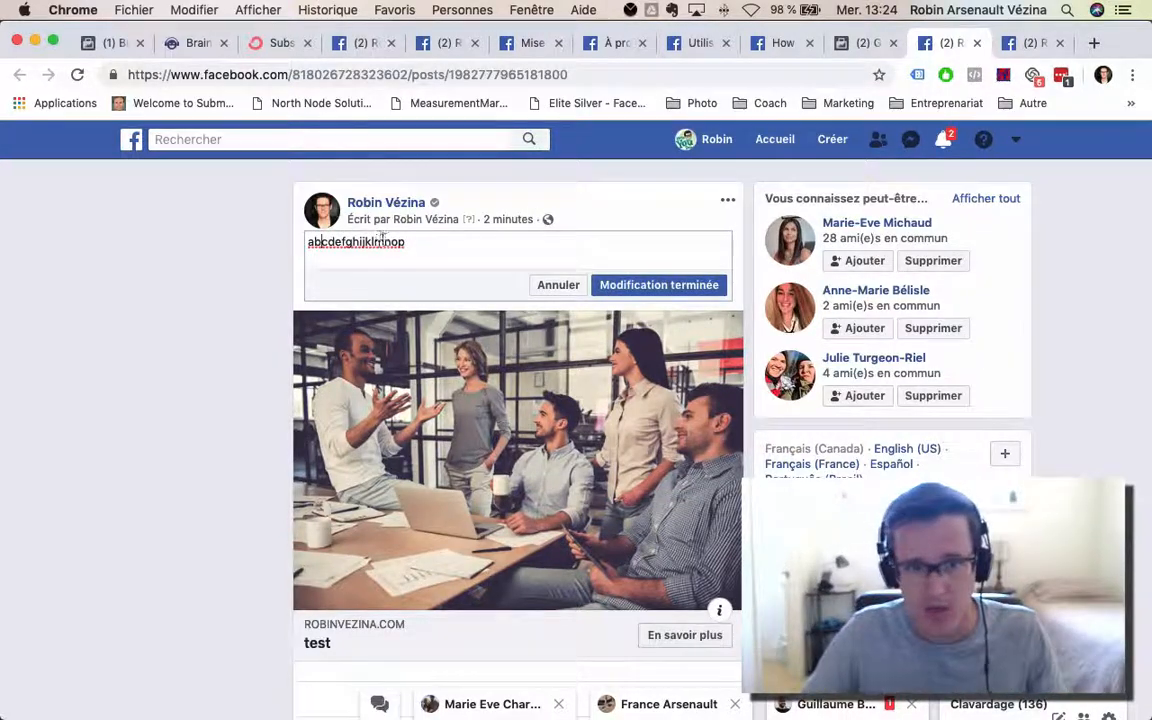
drag(326, 238, 310, 243)
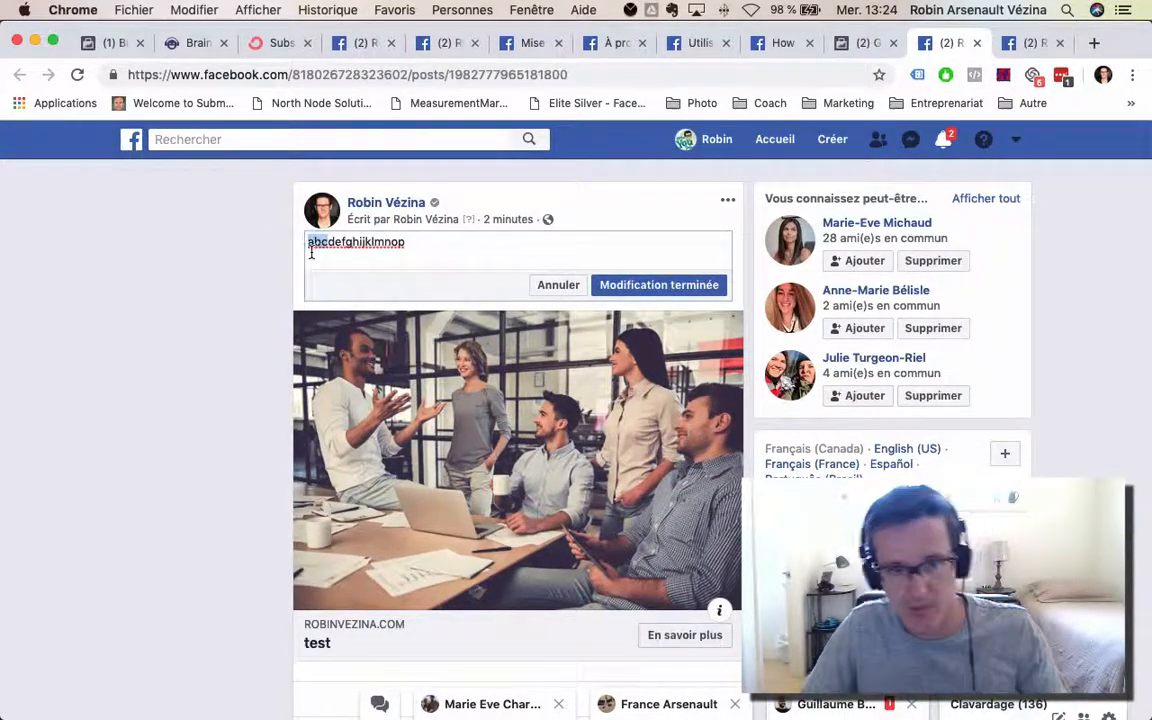
key(BackSpace)
click(659, 285)
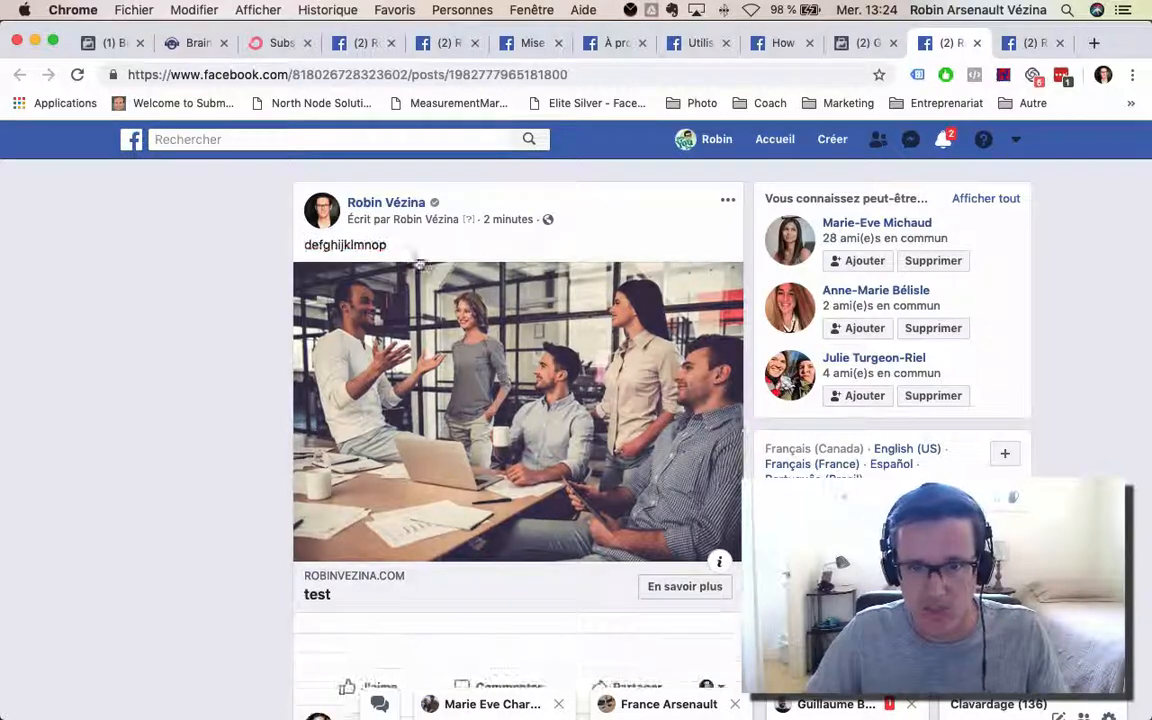
key(super+r)
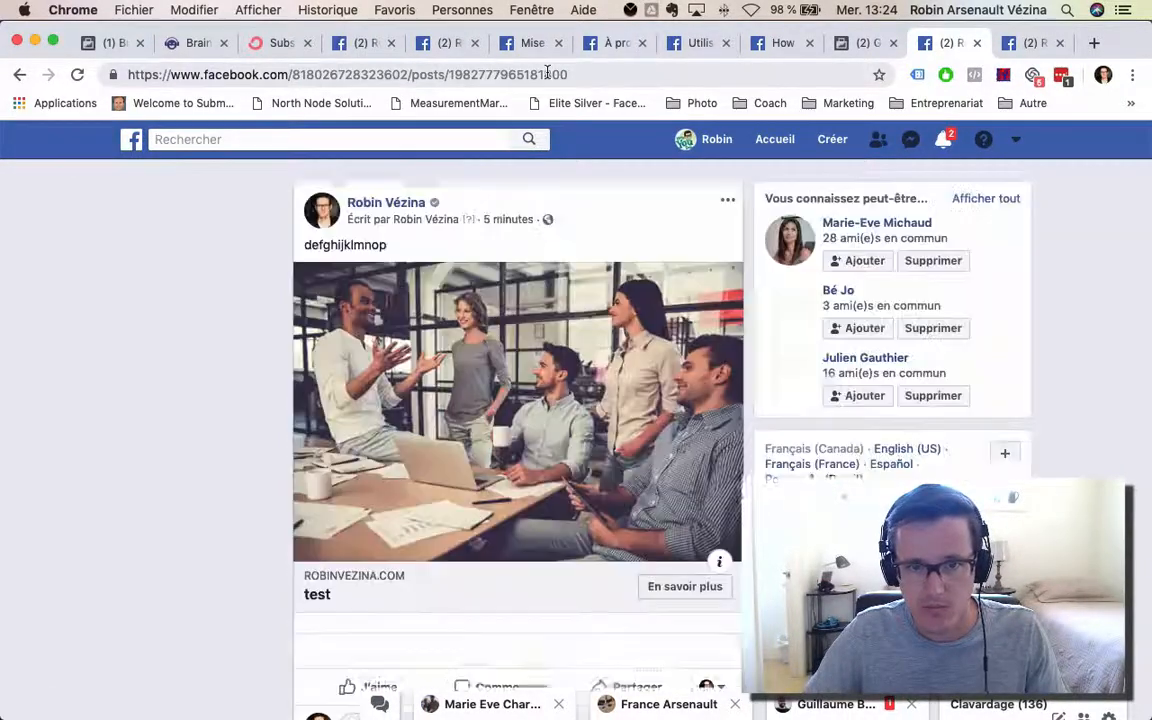
click(485, 74)
drag(451, 74, 558, 73)
right_click(558, 73)
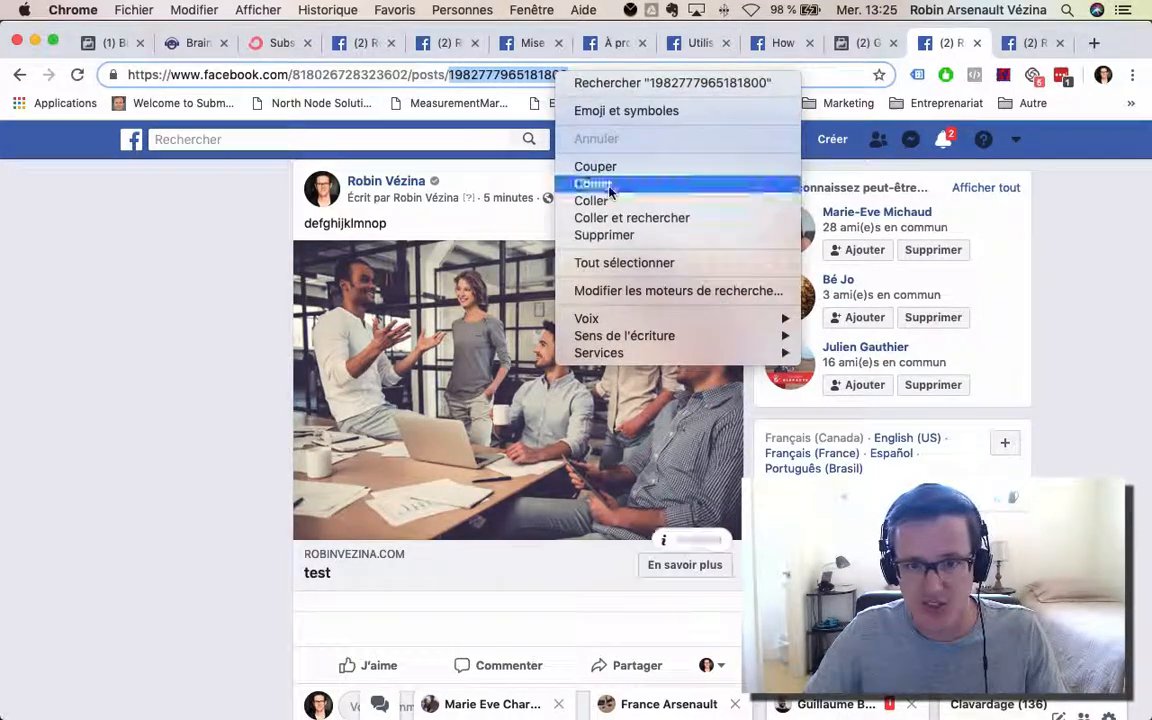
click(610, 186)
Return to the open ad editor and submit the copied post ID as the existing post for both selected ads
click(857, 45)
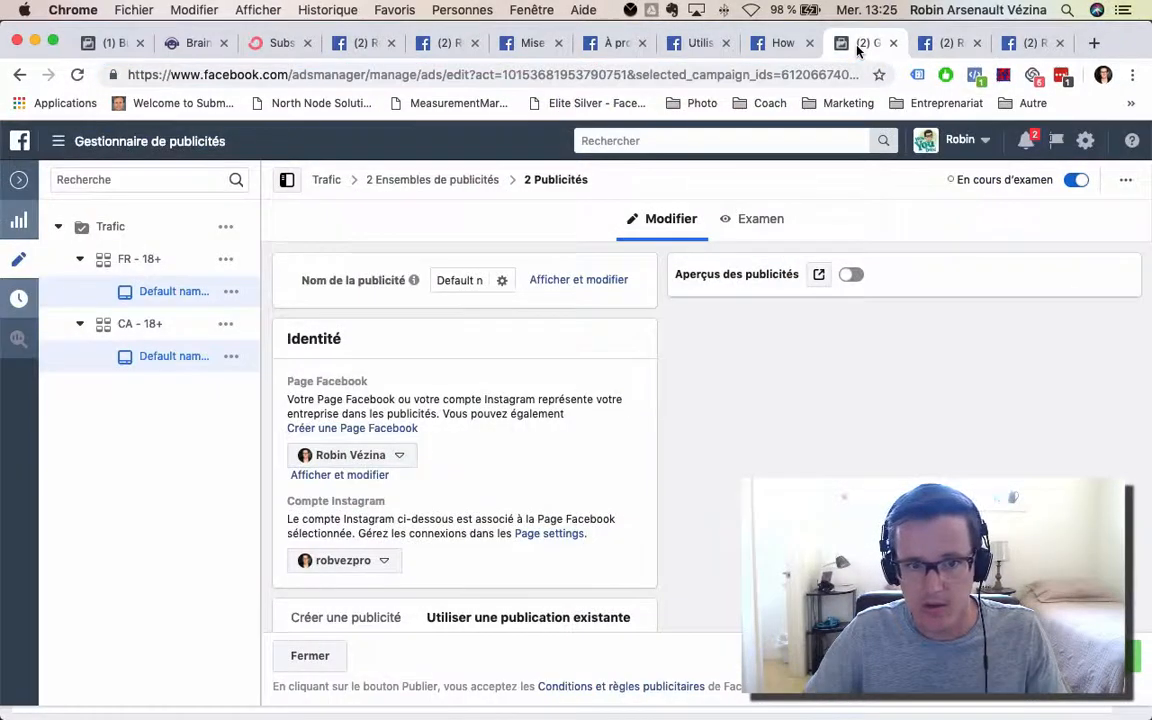
scroll(645, 420, down, 3)
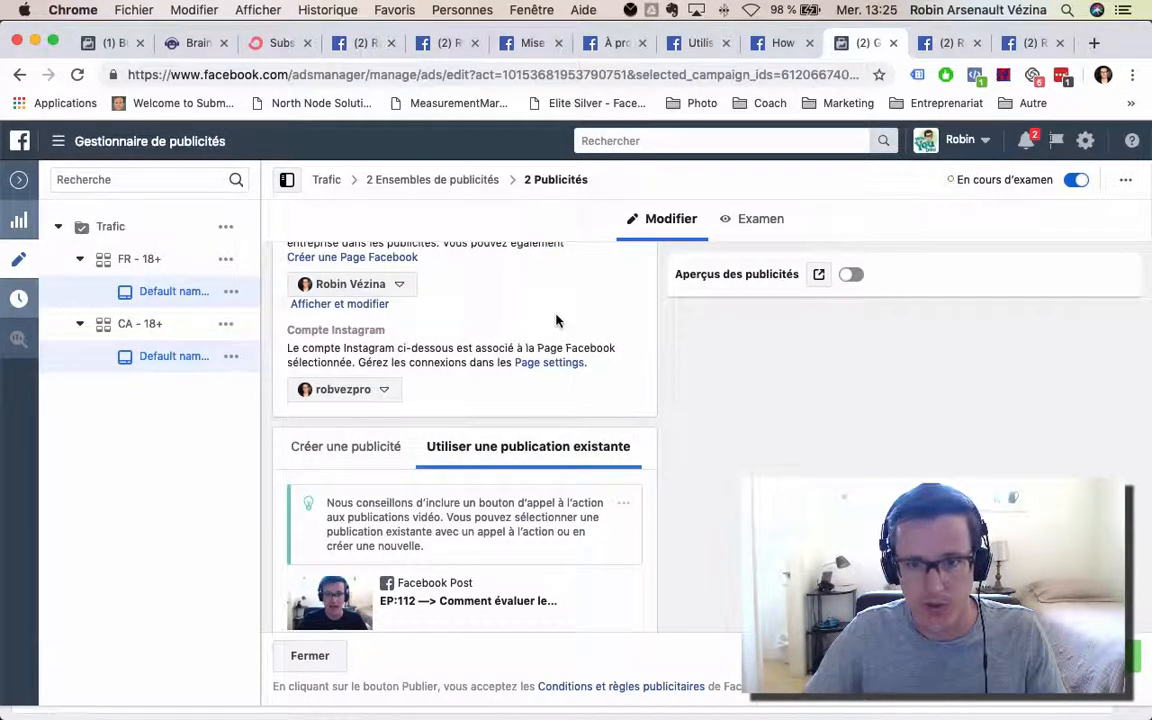
scroll(557, 320, down, 5)
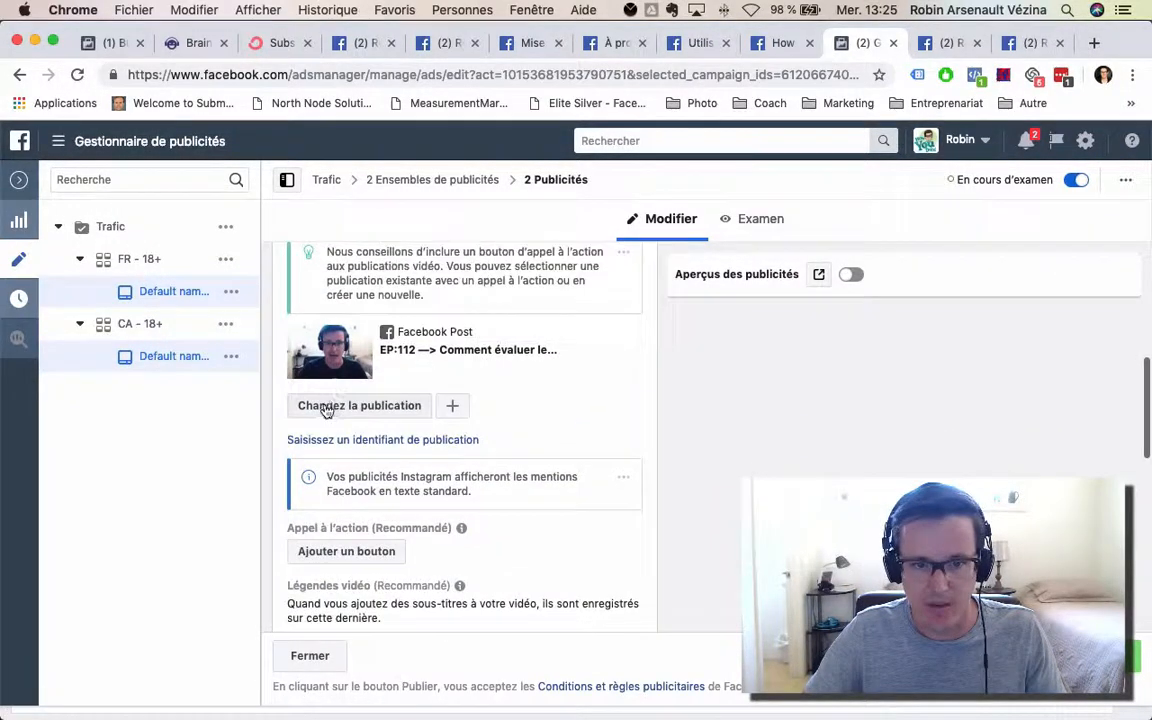
click(326, 408)
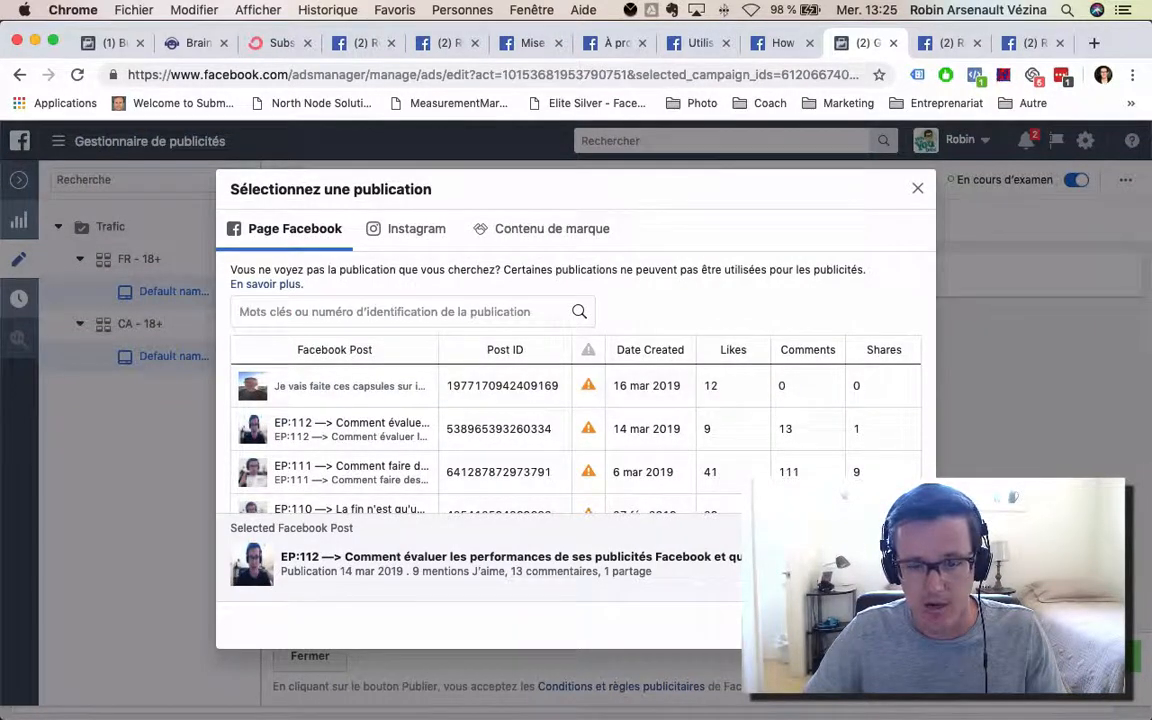
click(892, 625)
scroll(388, 363, down, 1)
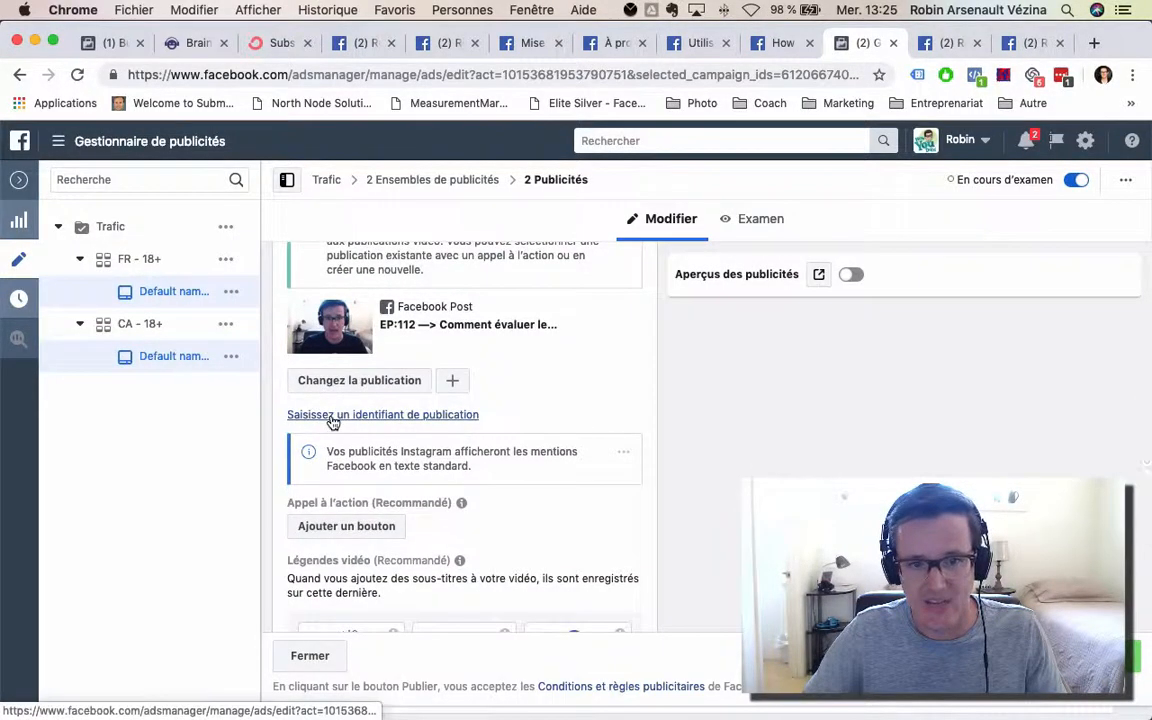
click(321, 415)
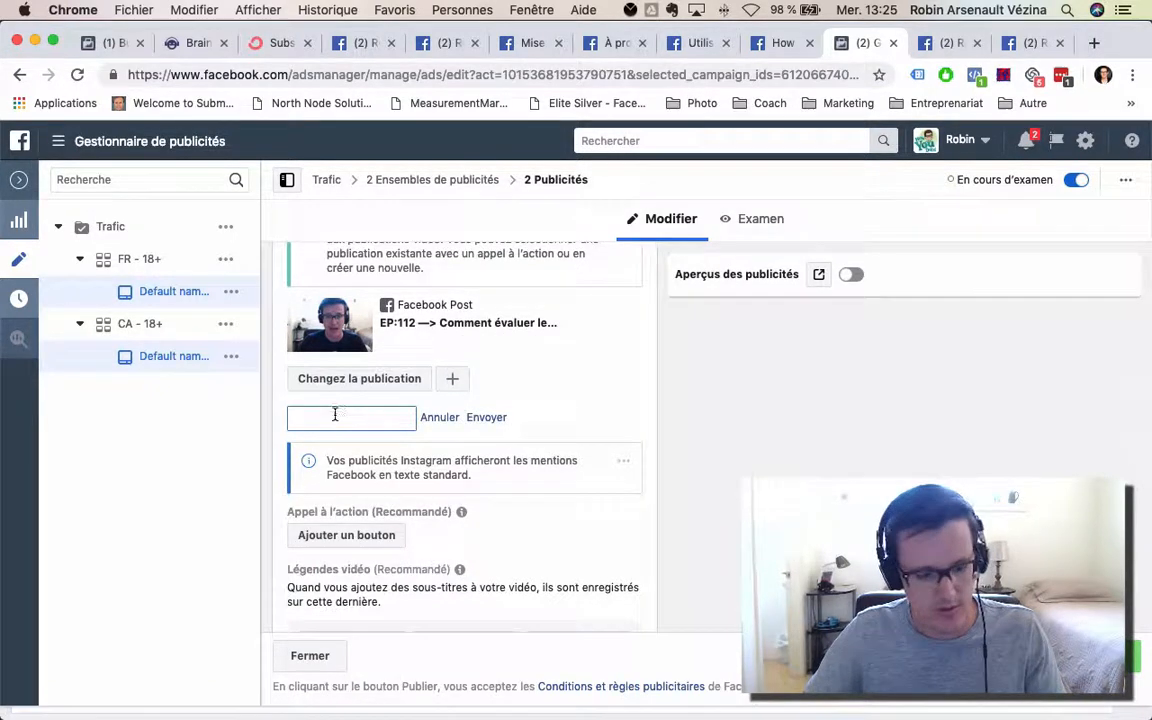
key(super+v)
click(494, 417)
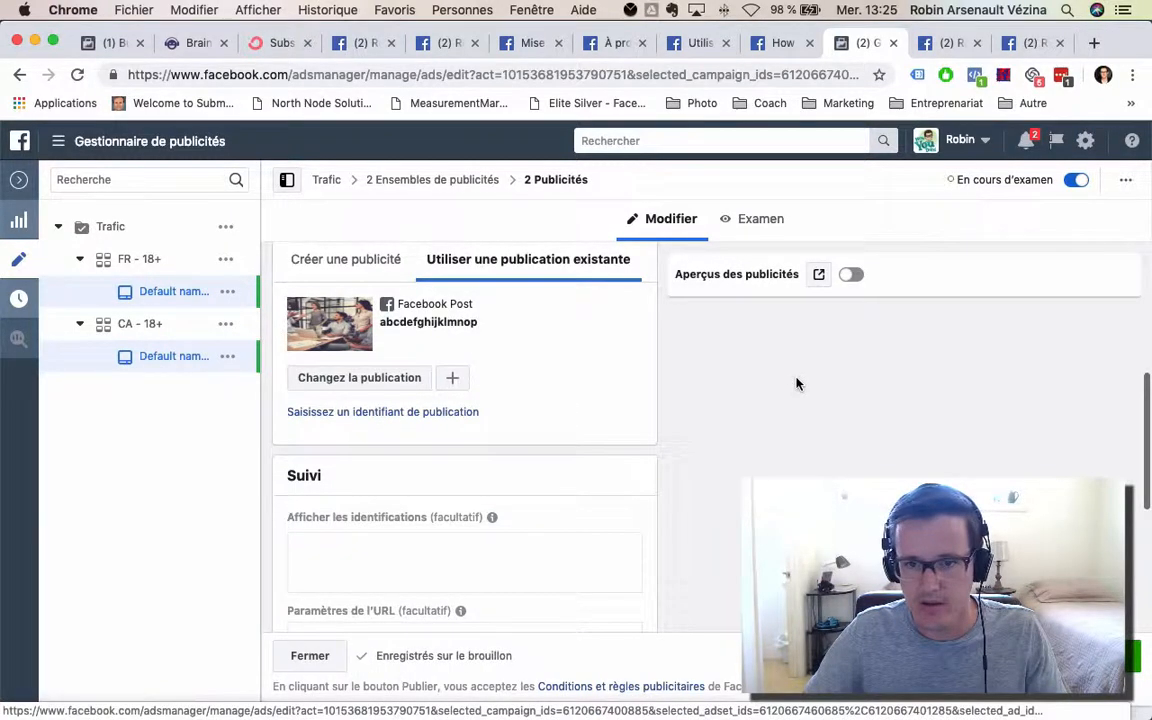
Turn on the ad previews, check the first ad's post text and publish the changes to both ads
scroll(797, 383, up, 3)
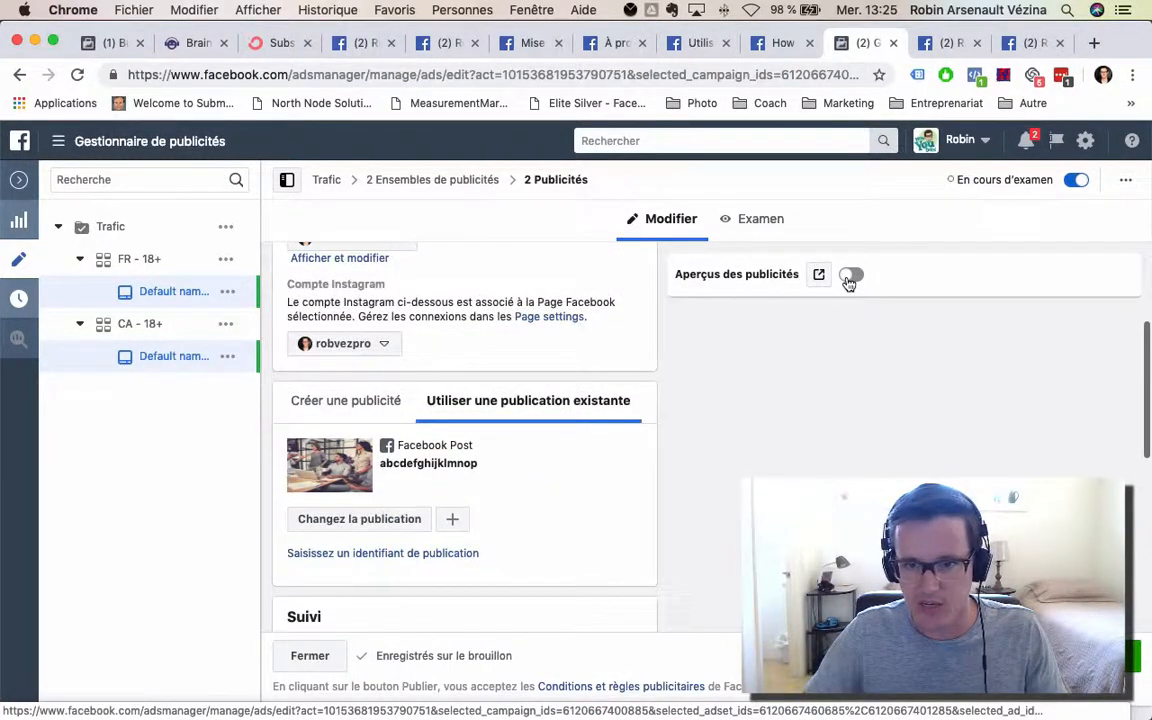
click(850, 276)
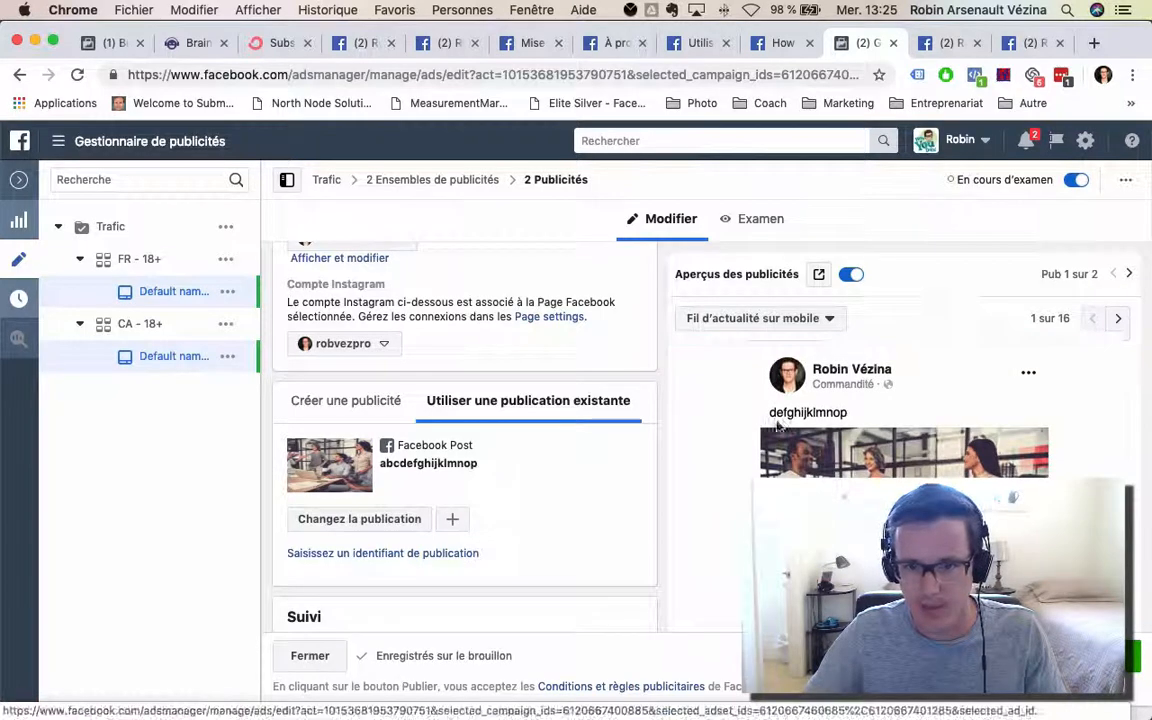
scroll(674, 442, up, 1)
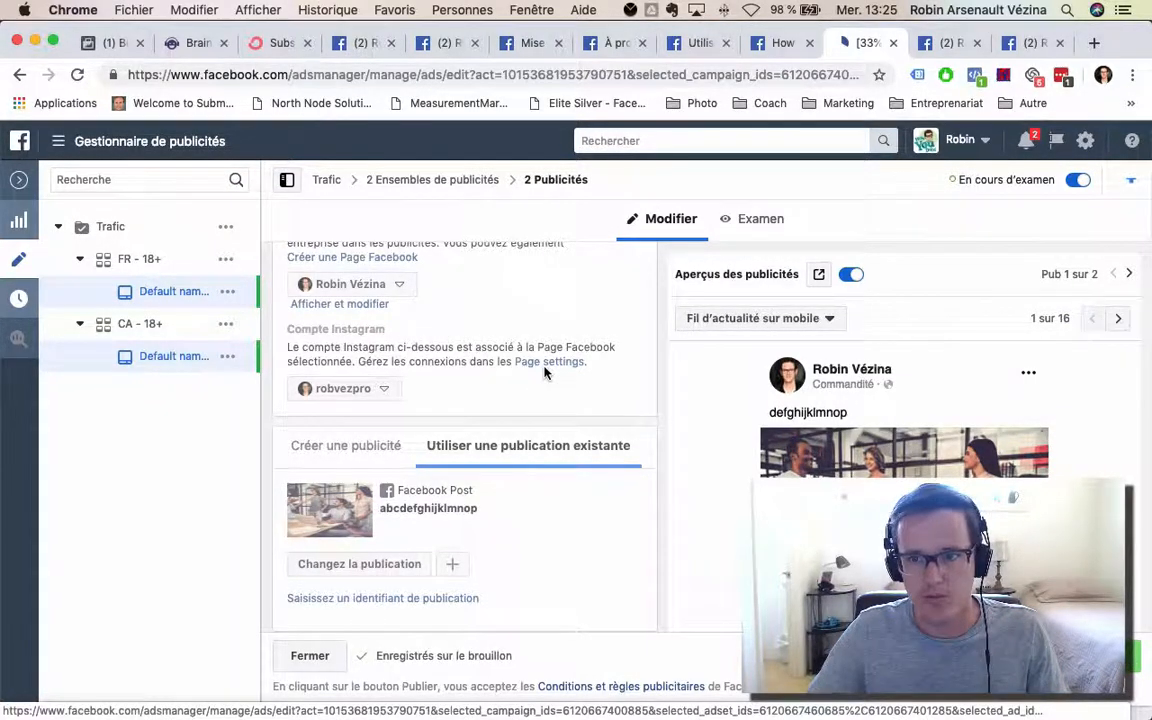
Close the two open Facebook post tabs and dismiss the publishing confirmation for the two ads
click(957, 43)
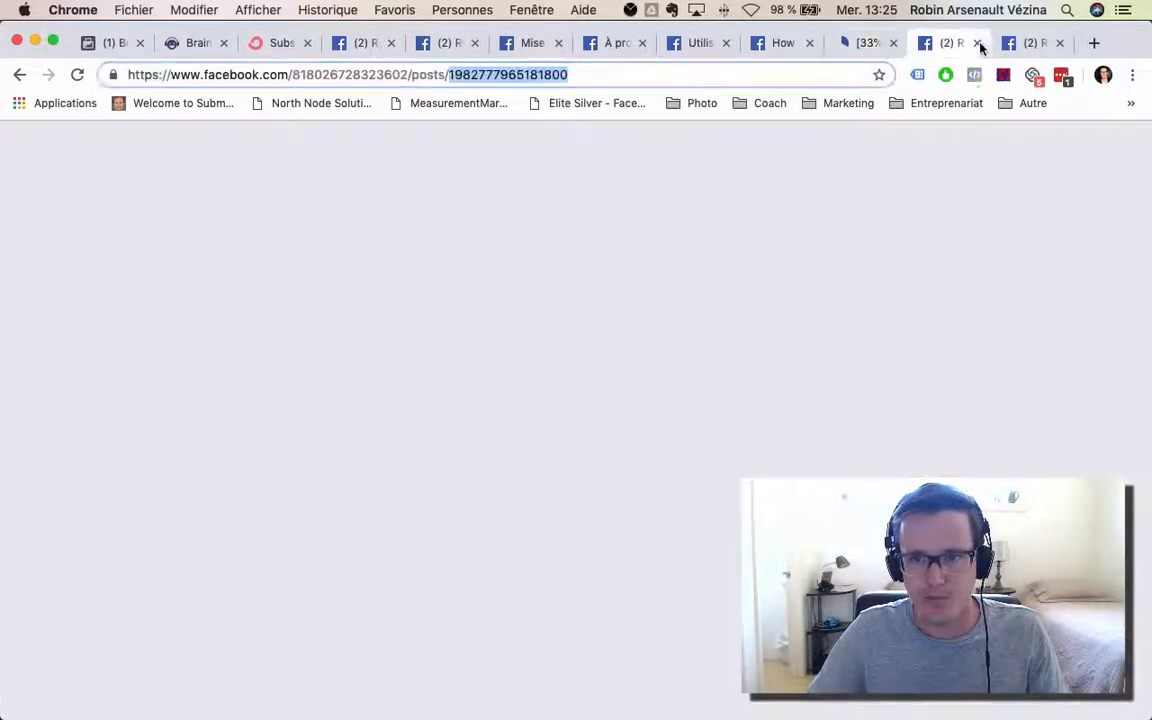
click(978, 43)
click(979, 43)
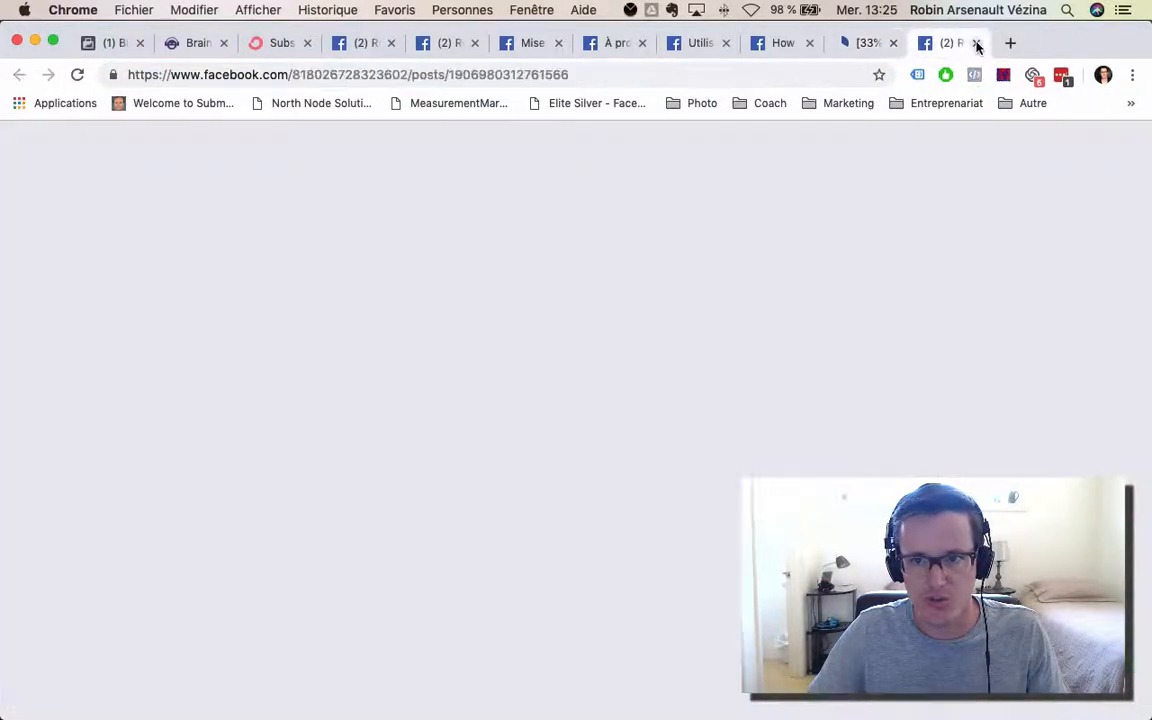
click(978, 43)
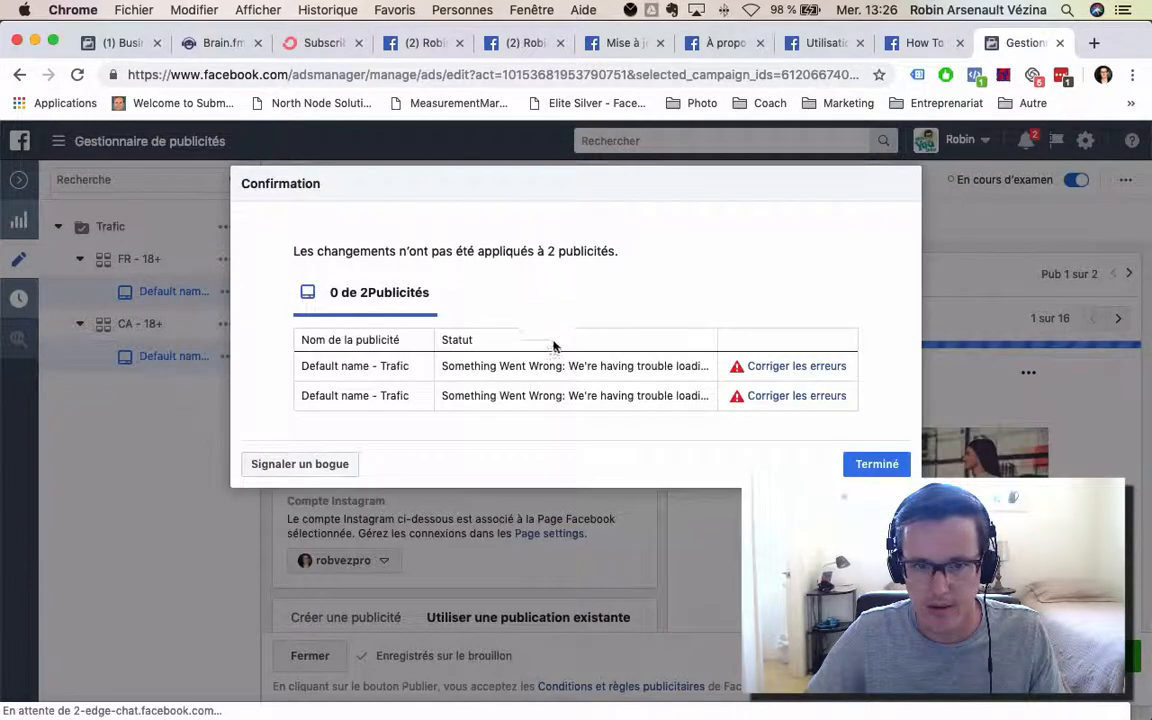
click(872, 464)
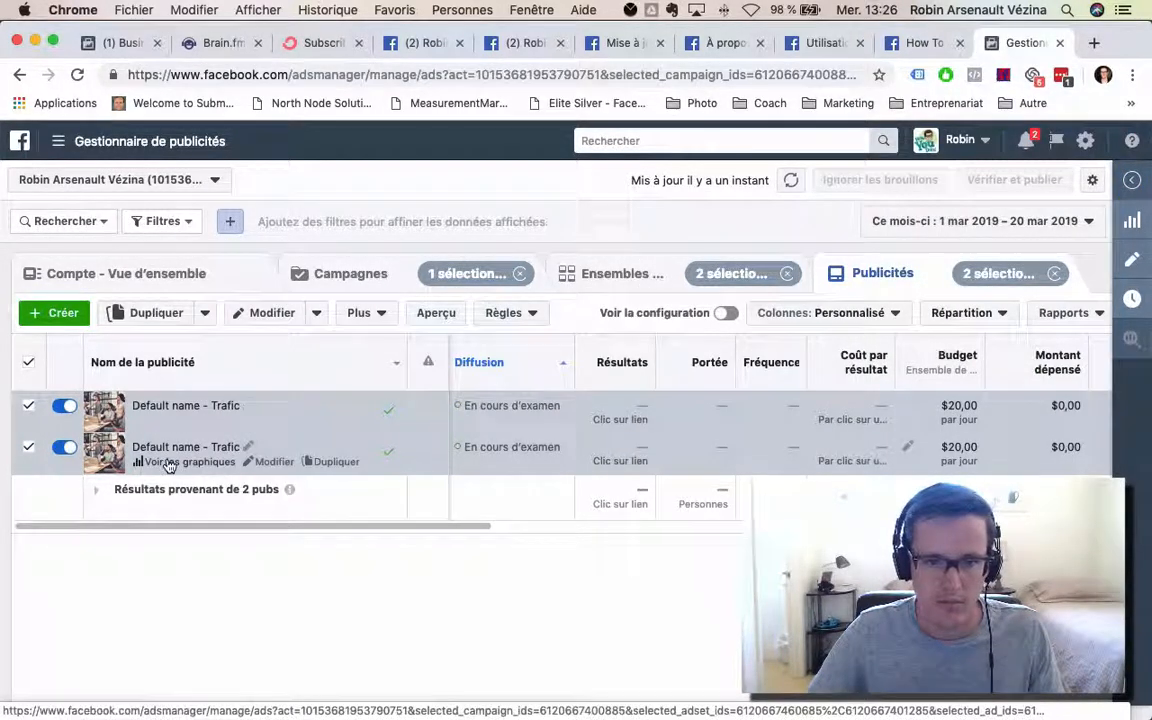
Select only the second Default name - Trafic ad, open its Facebook post with comments and show the post's available options
click(29, 367)
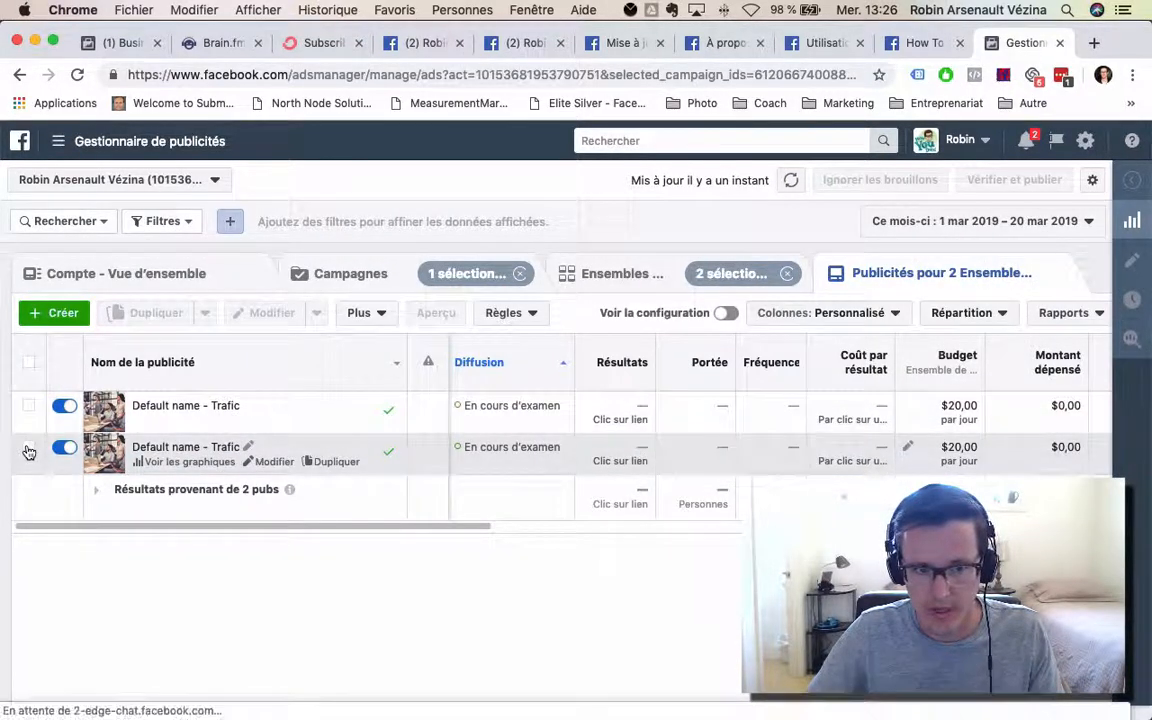
click(414, 318)
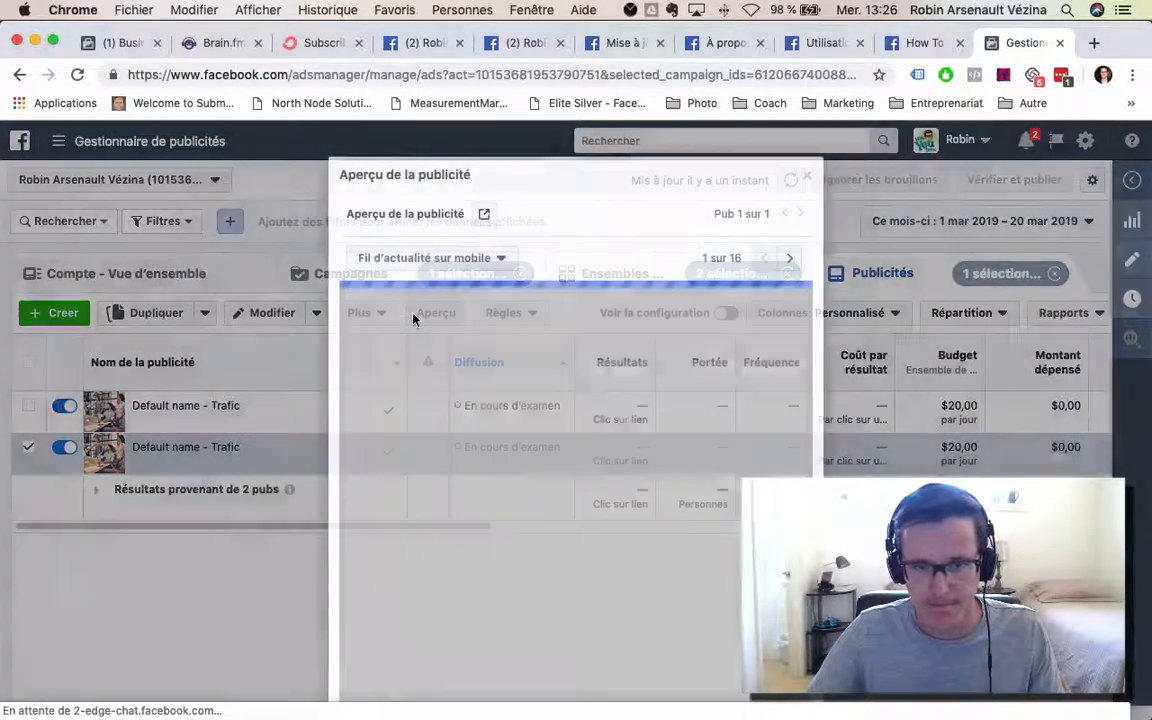
click(484, 214)
click(354, 449)
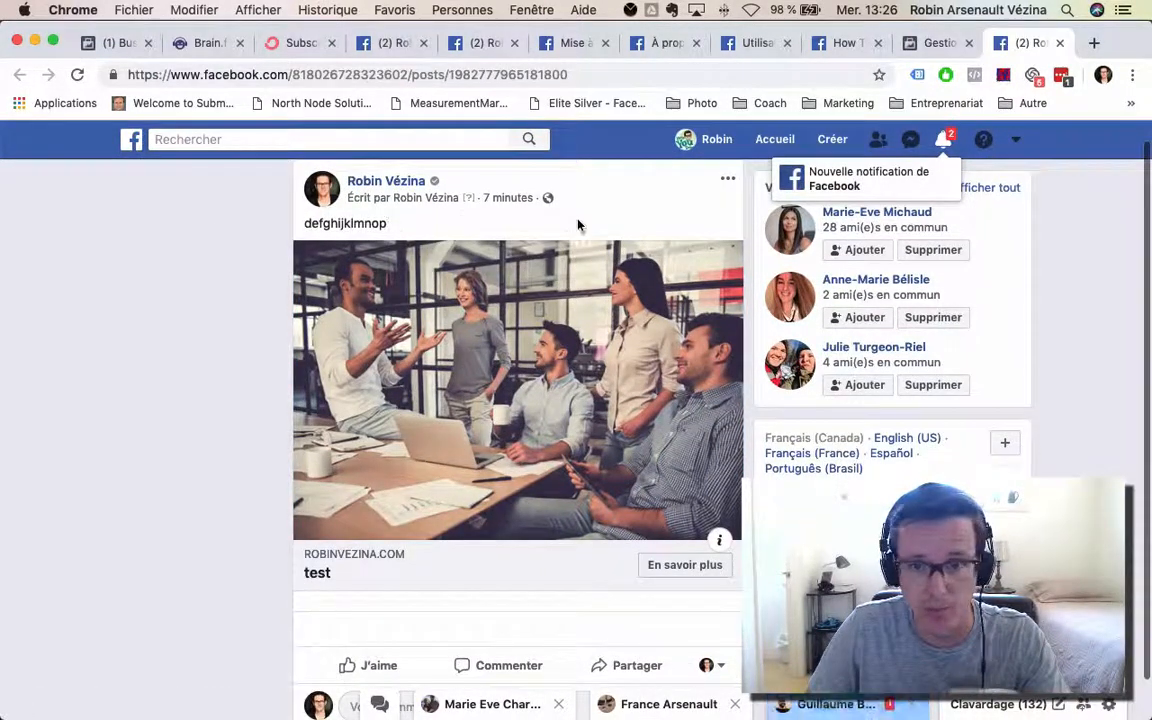
click(729, 202)
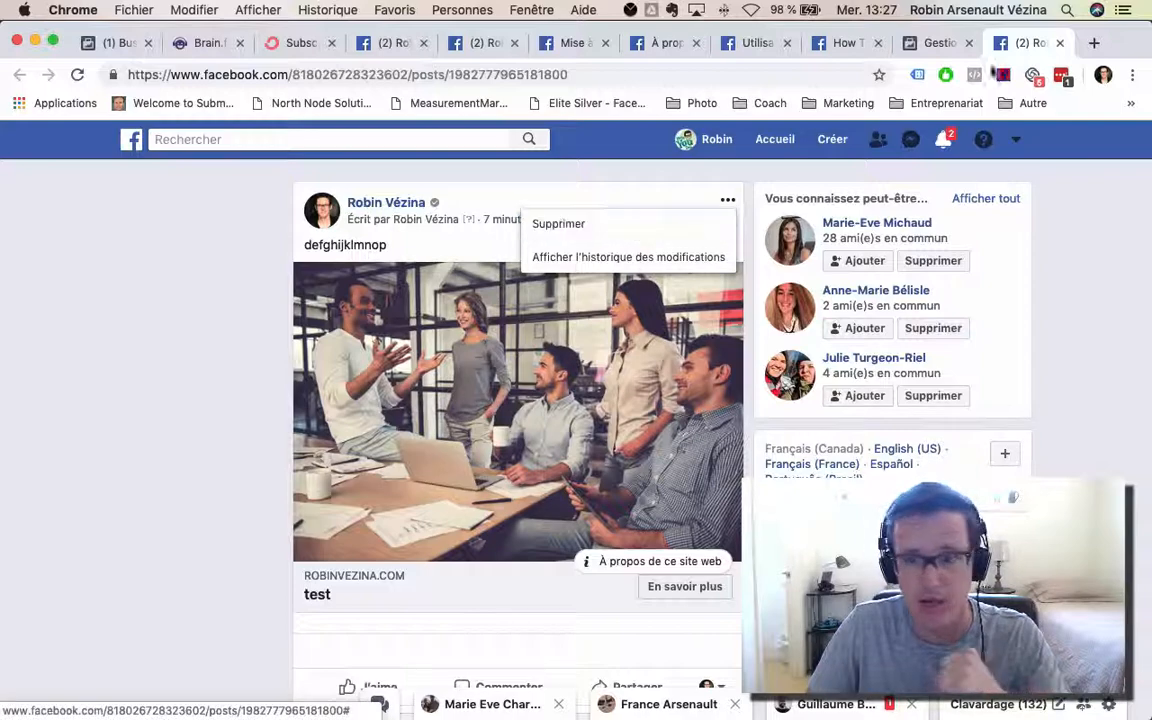
Return to the ads list, close the ad preview and add the first Default name - Trafic ad to the selection
click(939, 45)
click(807, 181)
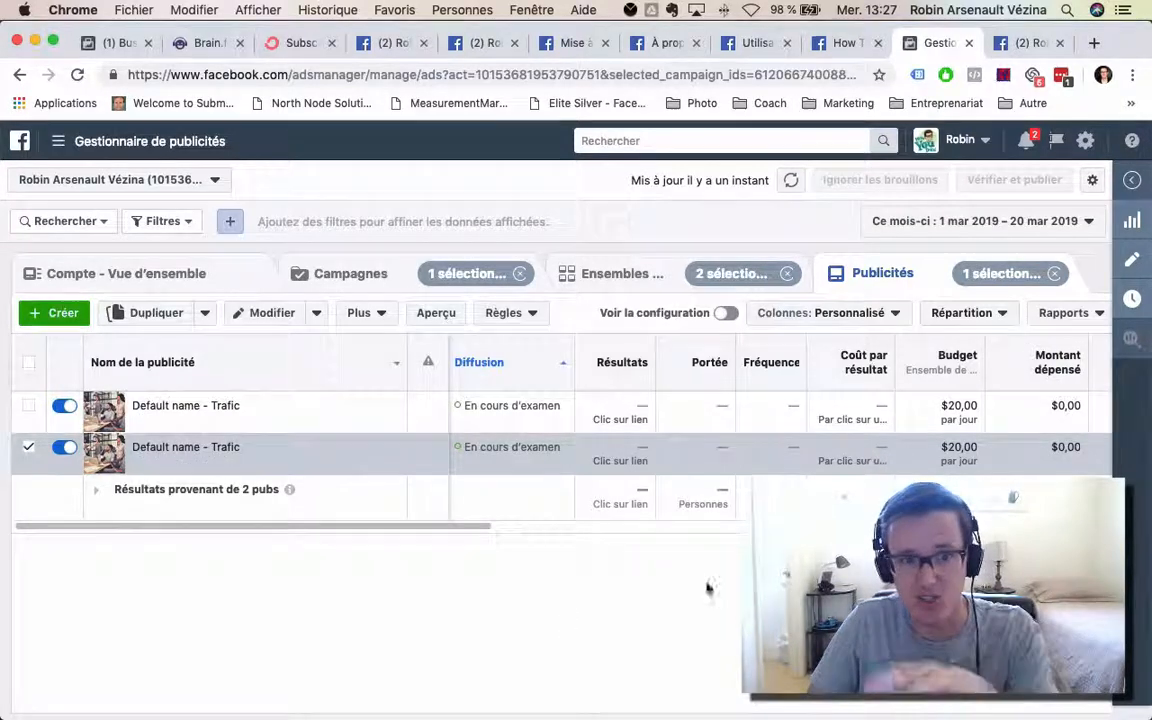
click(29, 406)
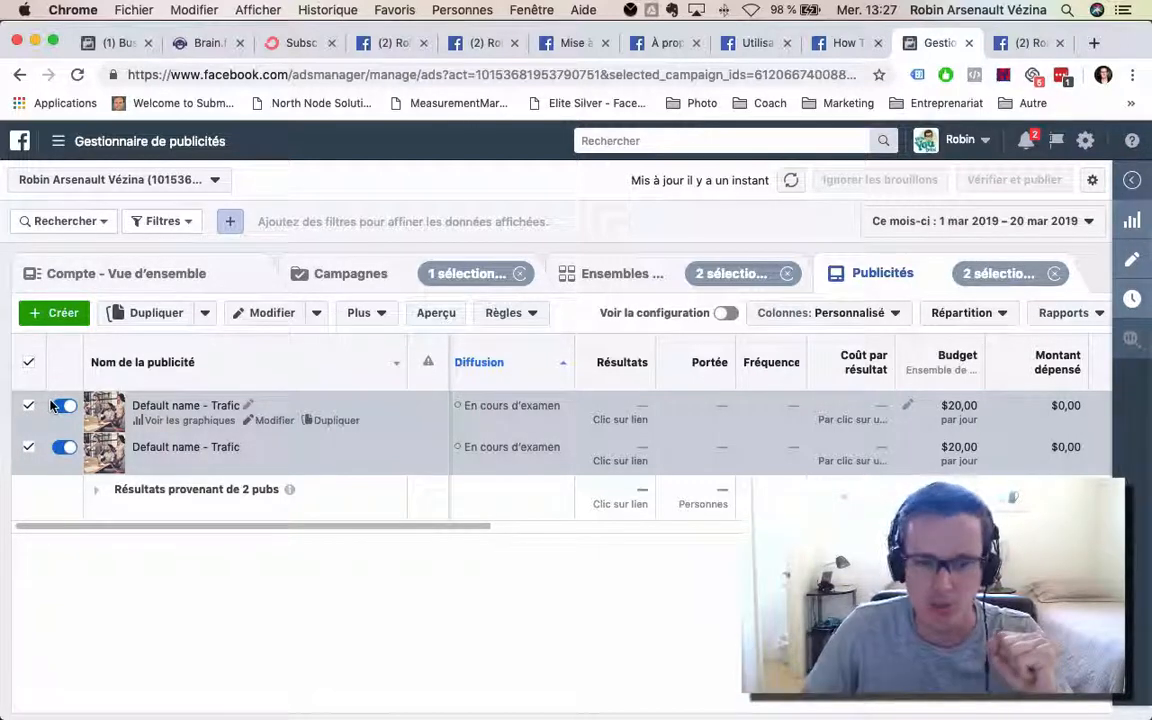
Show the campaigns list and look through its performance columns for the Trafic campaign
click(333, 275)
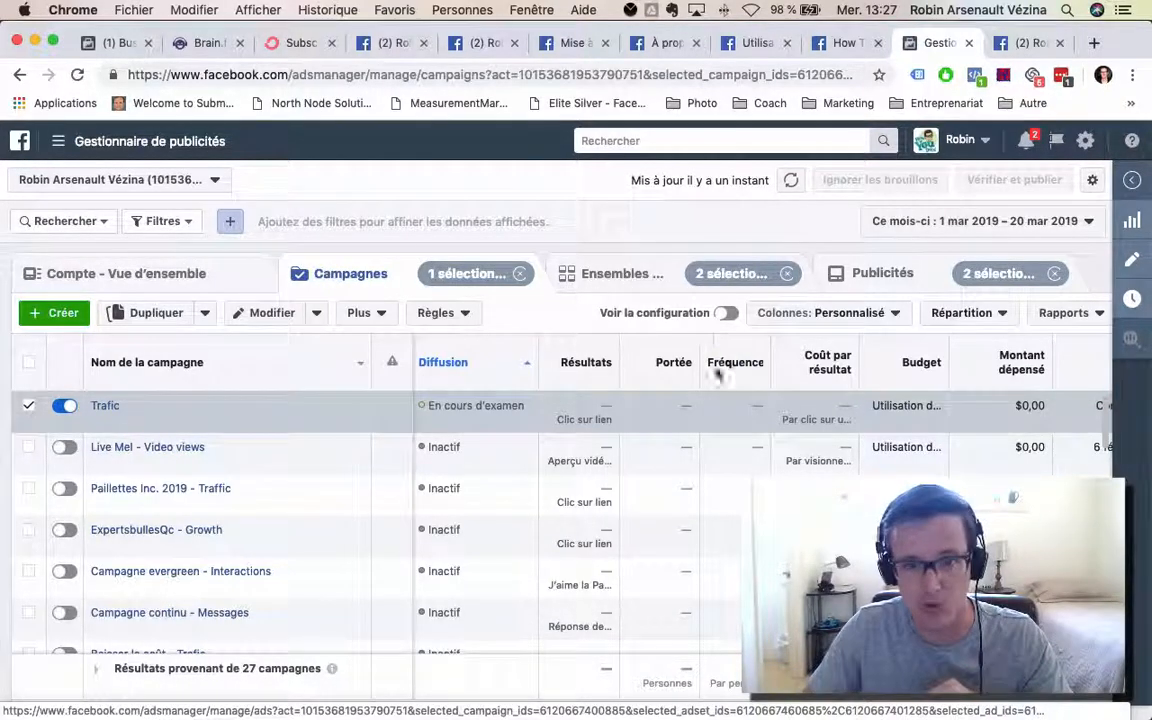
scroll(772, 415, right, 5)
scroll(772, 415, right, 10)
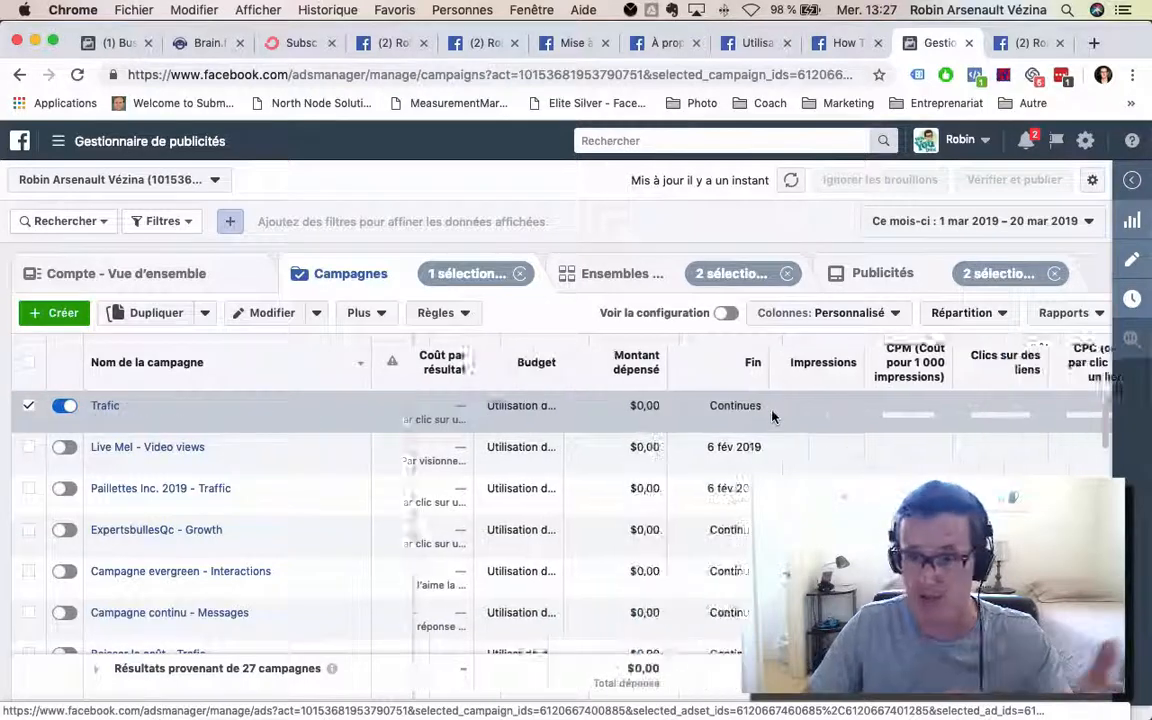